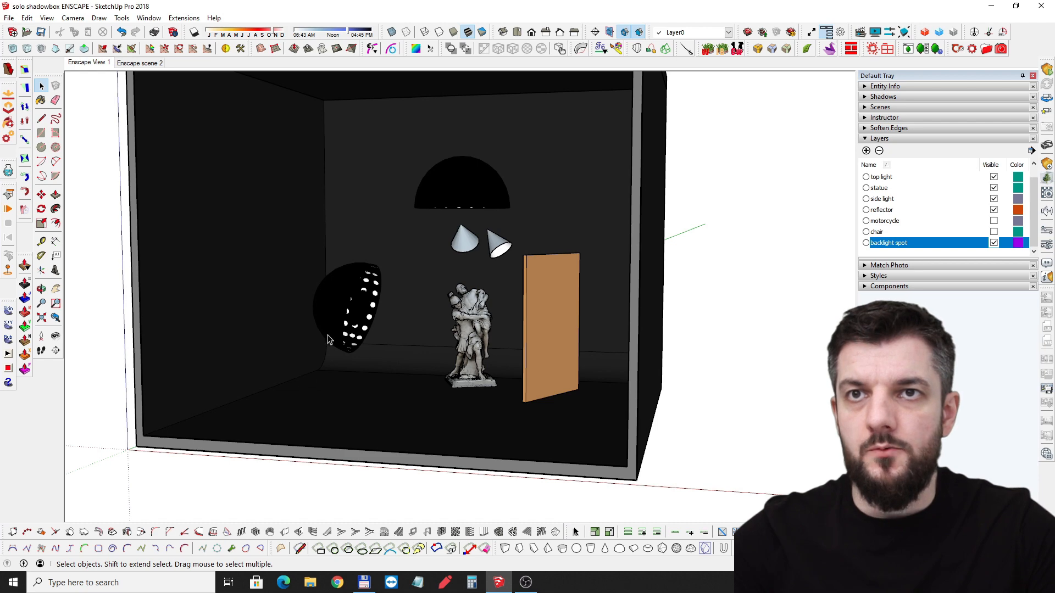
Step: Examine the shadowbox scene around the statue, selecting the side light, top light, two spot cones and reflector panel one by one
scroll(388, 358, up, 2)
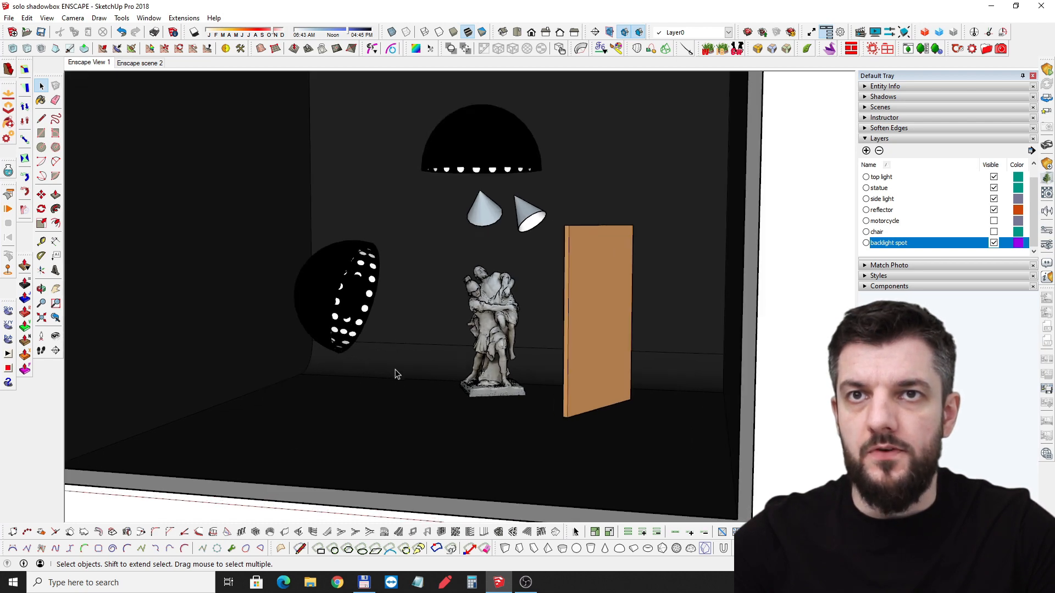
mouse_move(398, 375)
middle_down()
mouse_move(401, 358)
mouse_move(459, 365)
mouse_move(436, 358)
middle_up()
scroll(456, 324, down, 2)
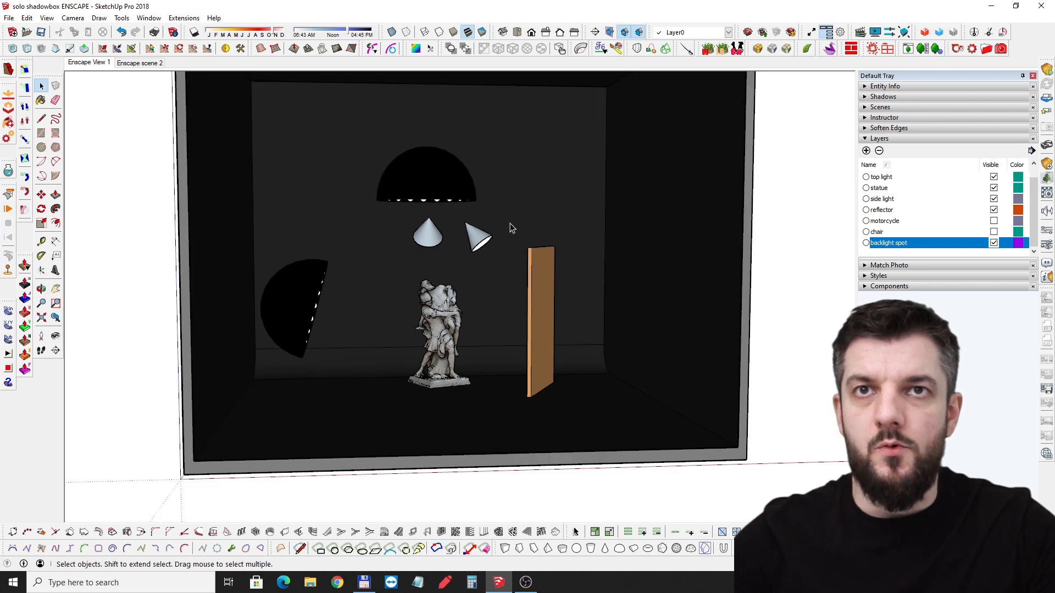
middle_drag(511, 228, 470, 299)
scroll(439, 285, up, 2)
scroll(440, 285, up, 3)
scroll(462, 315, up, 2)
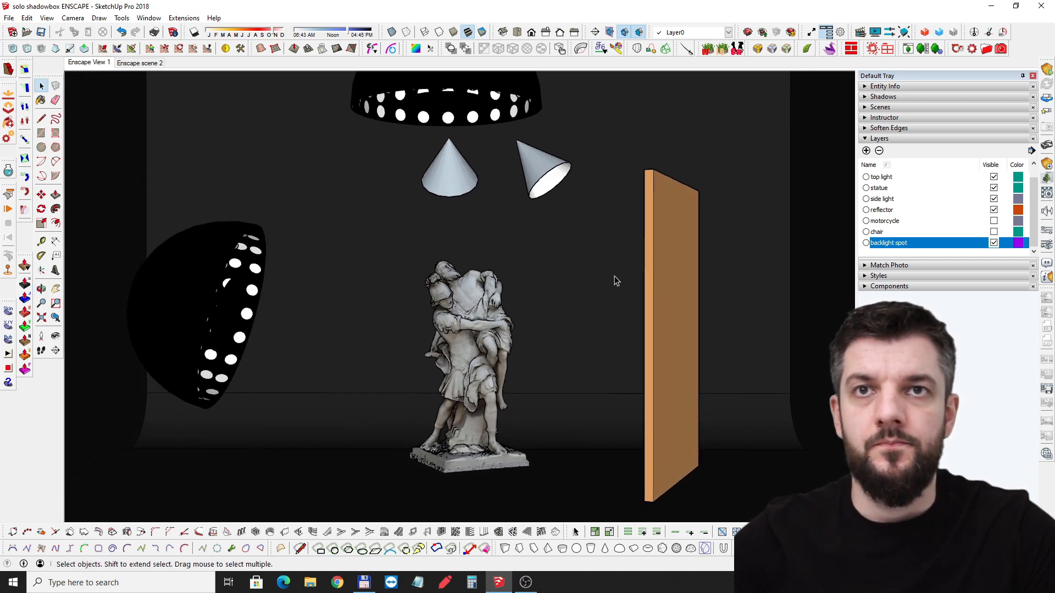
click(259, 274)
click(429, 108)
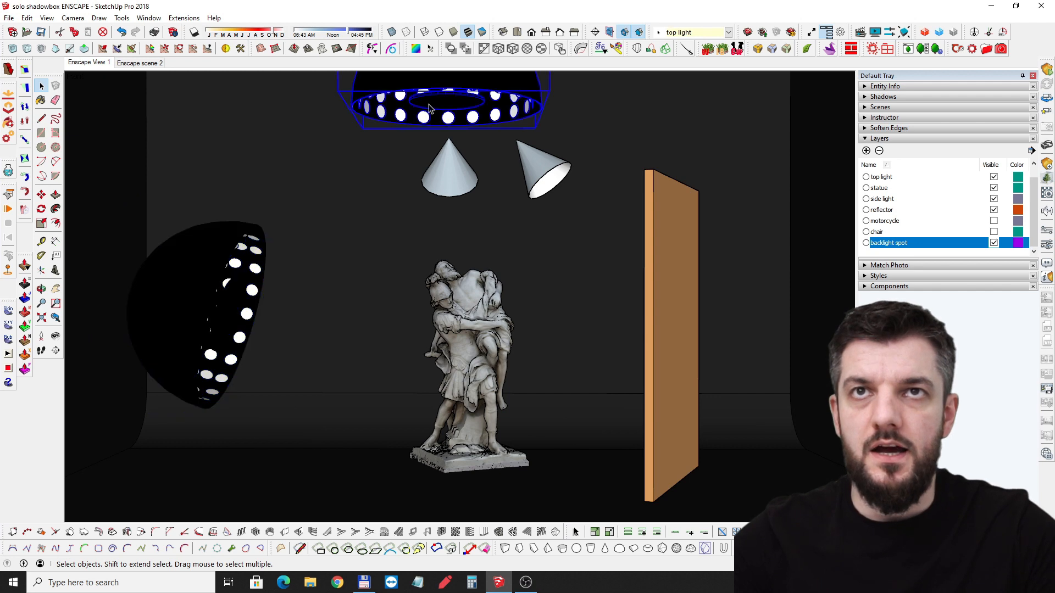
click(453, 168)
click(547, 167)
click(659, 229)
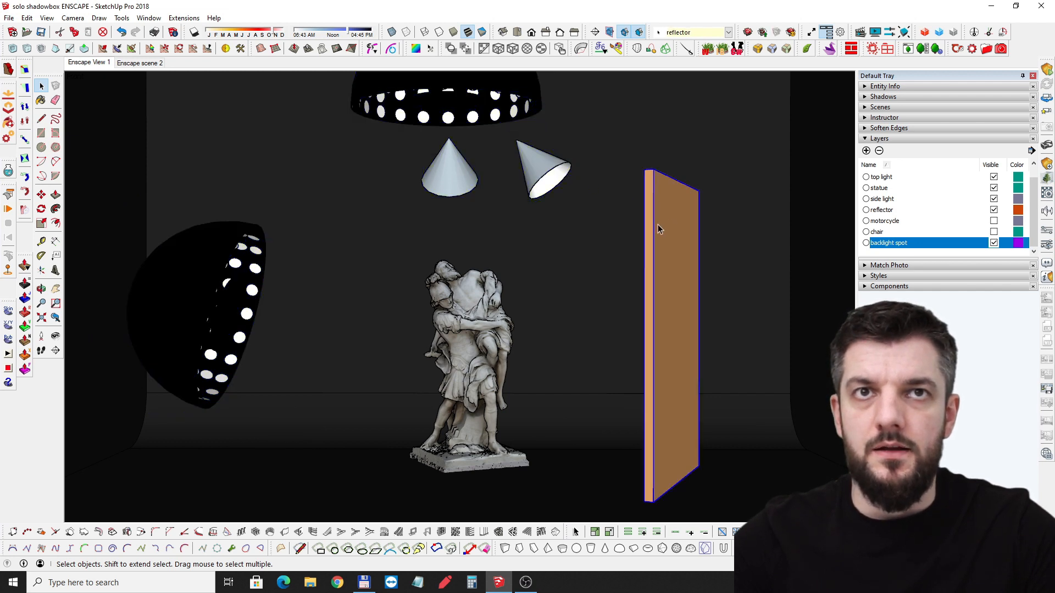
click(537, 170)
click(446, 176)
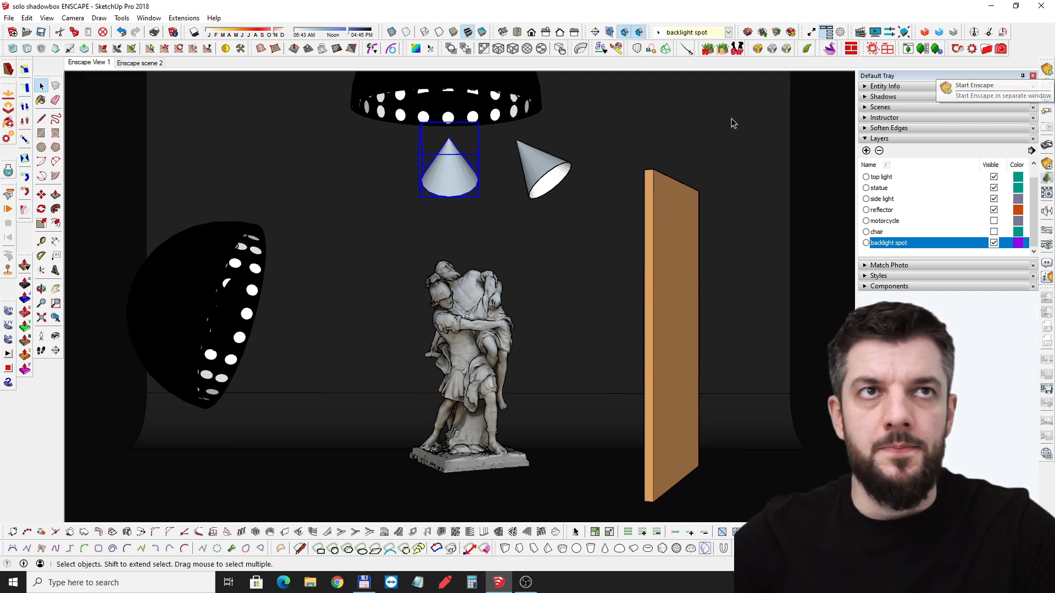
Step: Start the Enscape live render and frame the statue closely in the render window
middle_drag(437, 201, 440, 209)
shift+middle_drag(462, 310, 465, 290)
click(1047, 70)
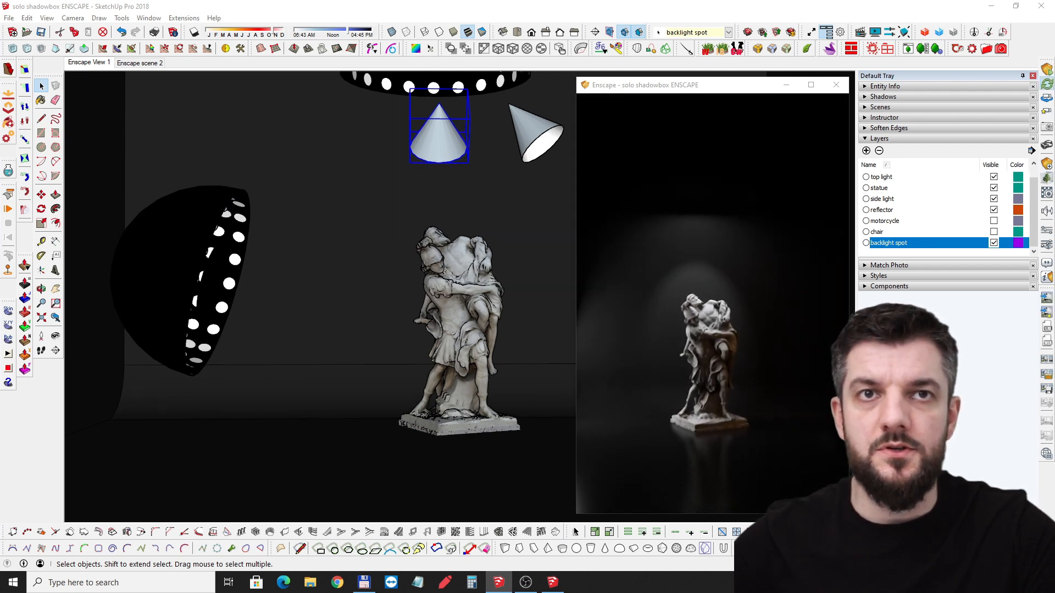
scroll(715, 363, down, 5)
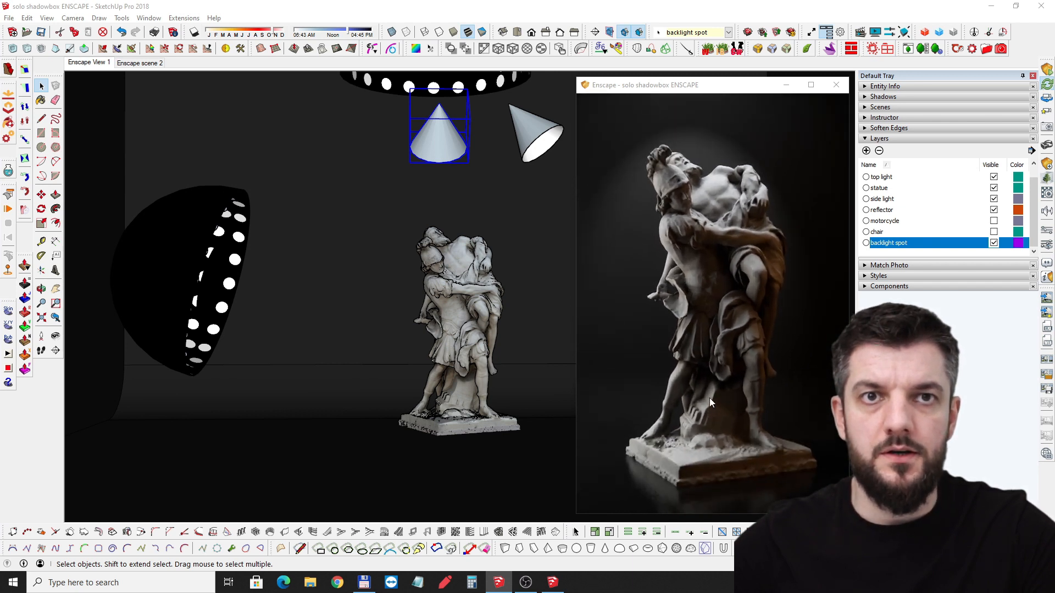
scroll(710, 398, up, 2)
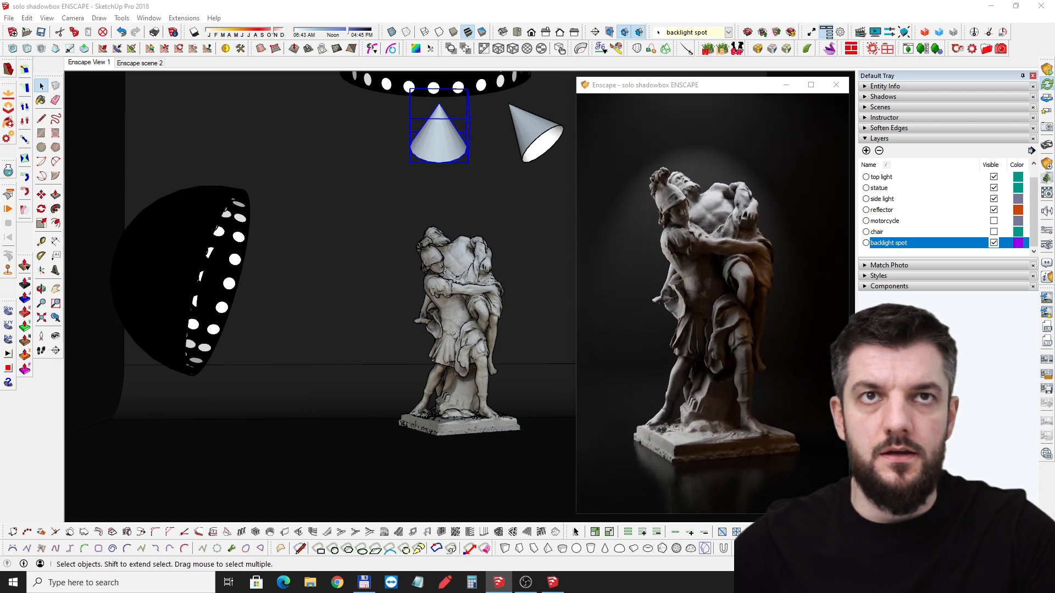
right_drag(716, 396, 716, 383)
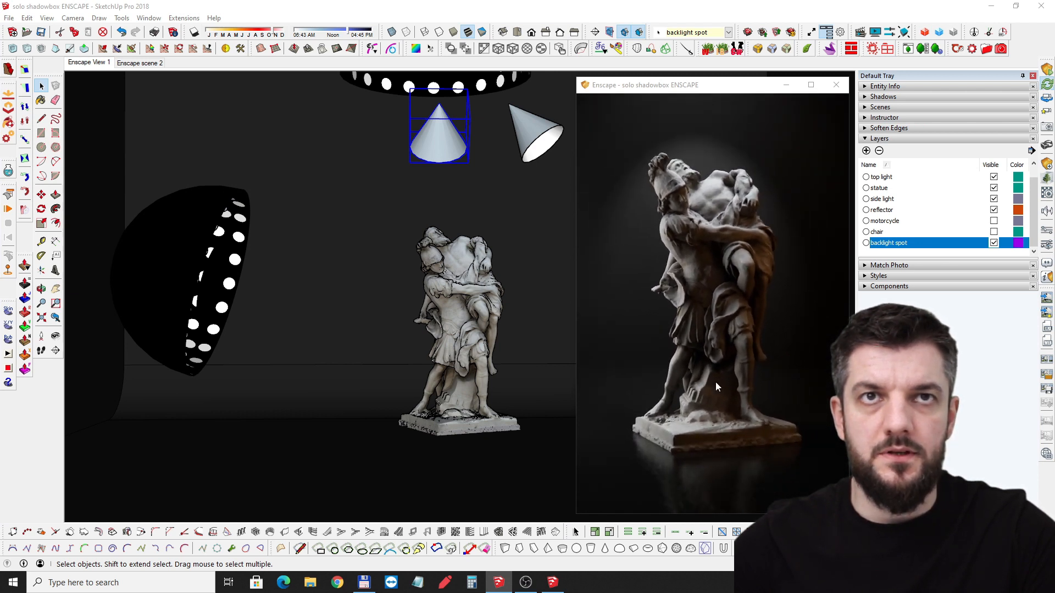
scroll(715, 382, down, 2)
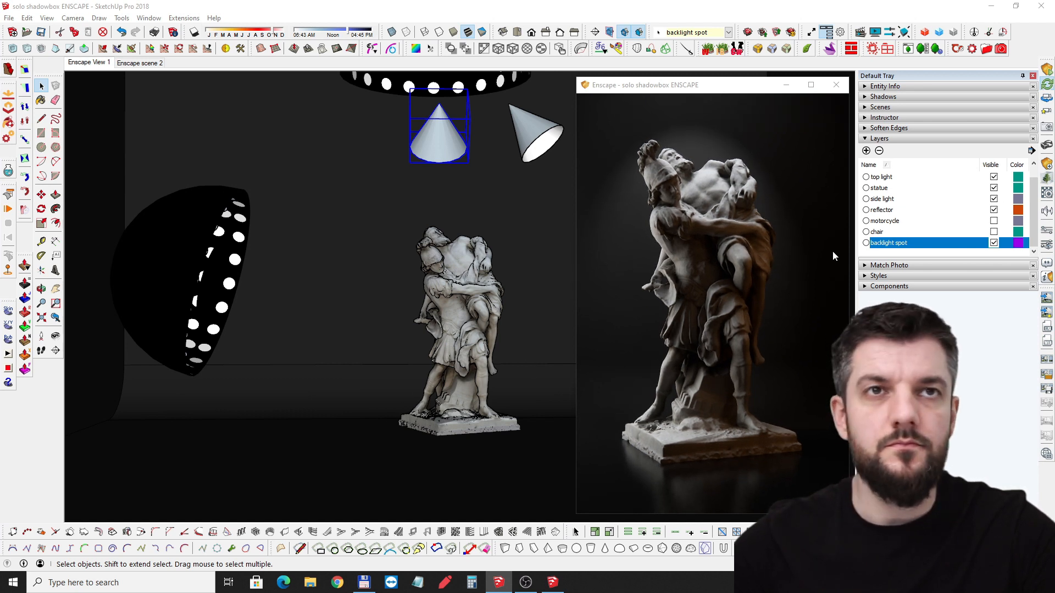
Step: Hide the backlight spot, reflector, side light and top light layers, leaving Layer0 and the statue layer on
click(994, 243)
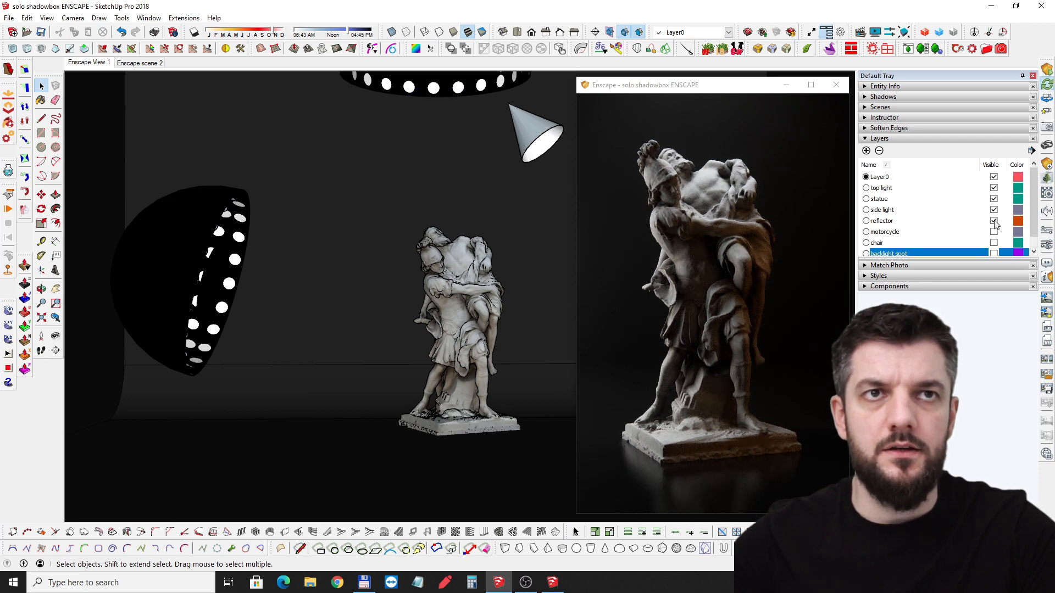
click(995, 221)
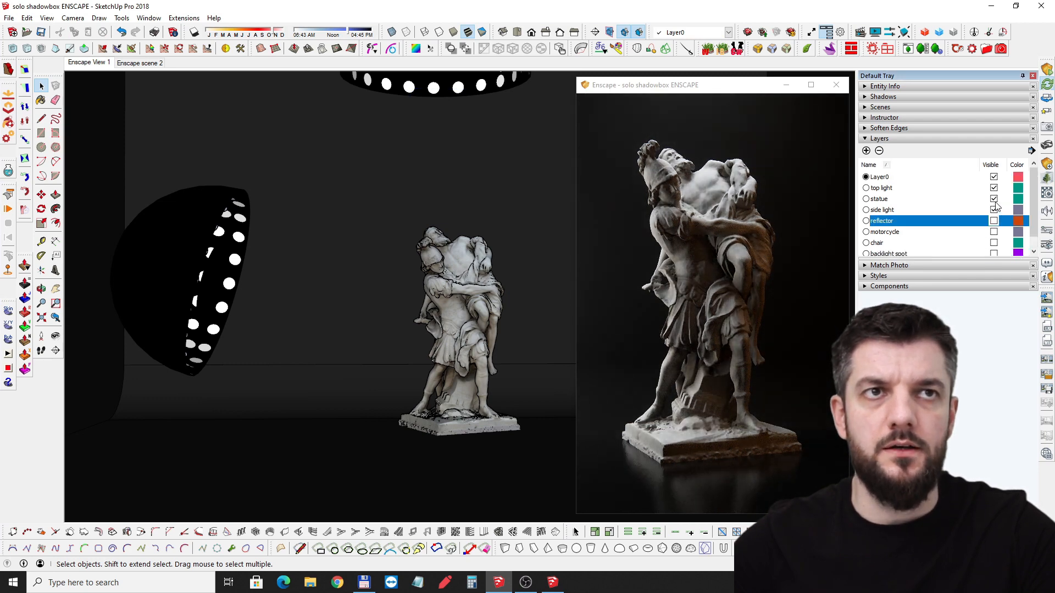
click(995, 212)
click(994, 210)
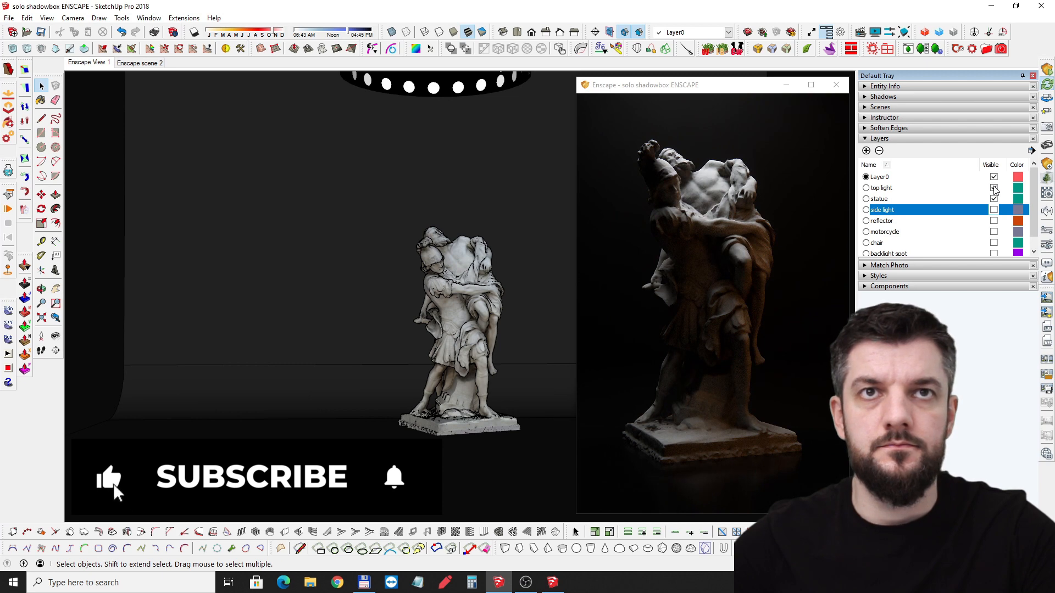
click(994, 188)
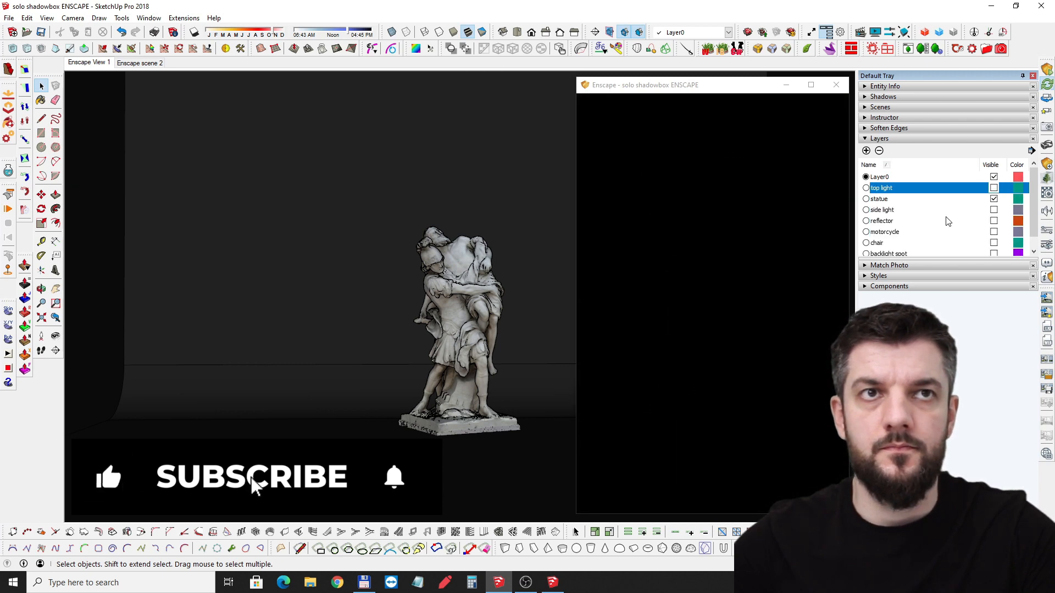
Step: Make the top light layer visible again so that it alone lights the statue
scroll(947, 217, down, 1)
middle_drag(441, 319, 385, 355)
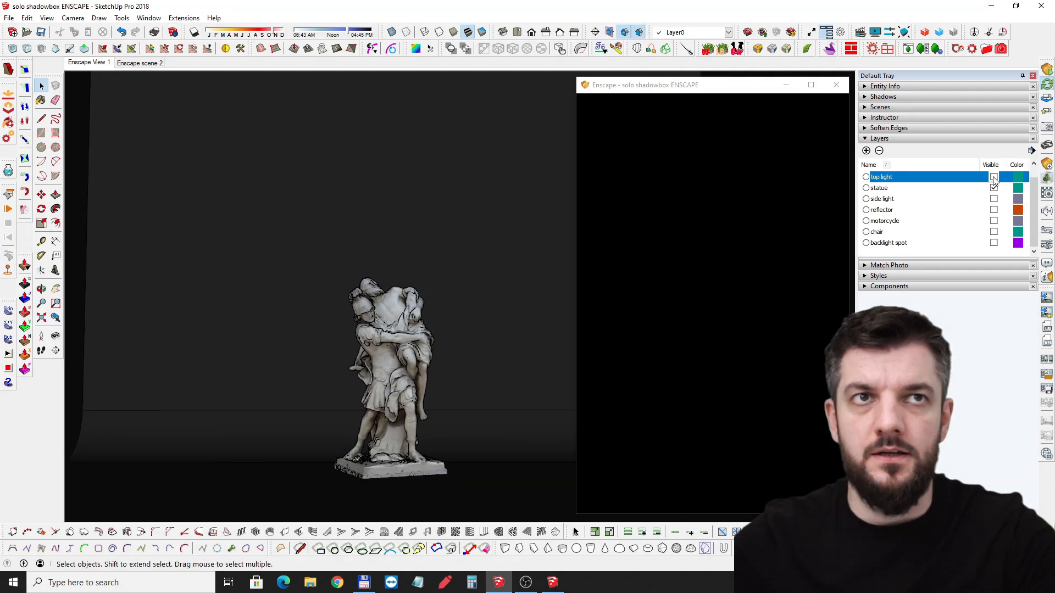
click(994, 177)
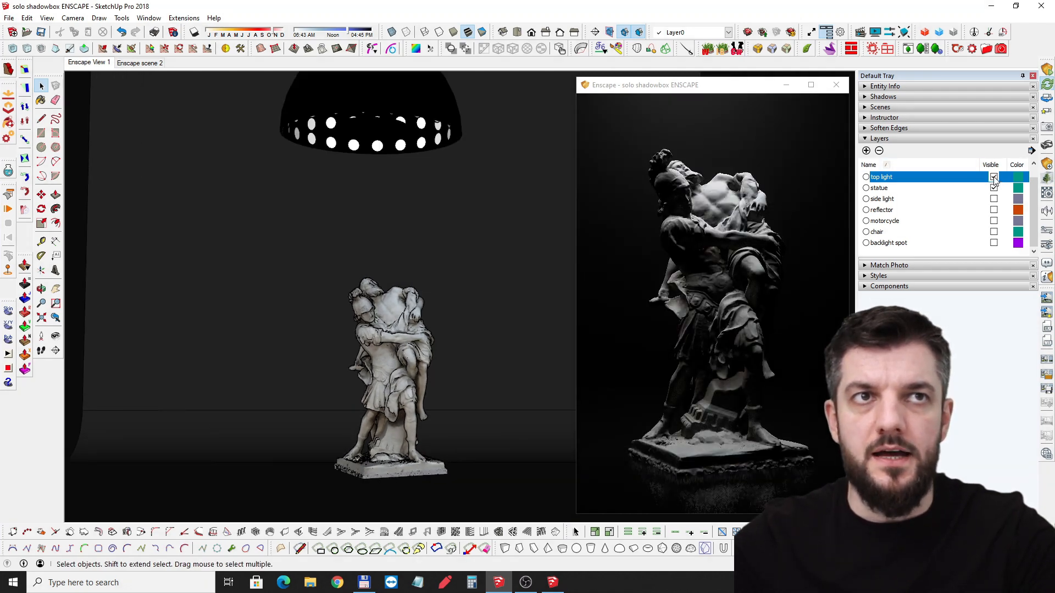
Step: Select the top light dome and examine its rows of round emitters above the statue from several angles
middle_drag(377, 307, 380, 250)
click(372, 132)
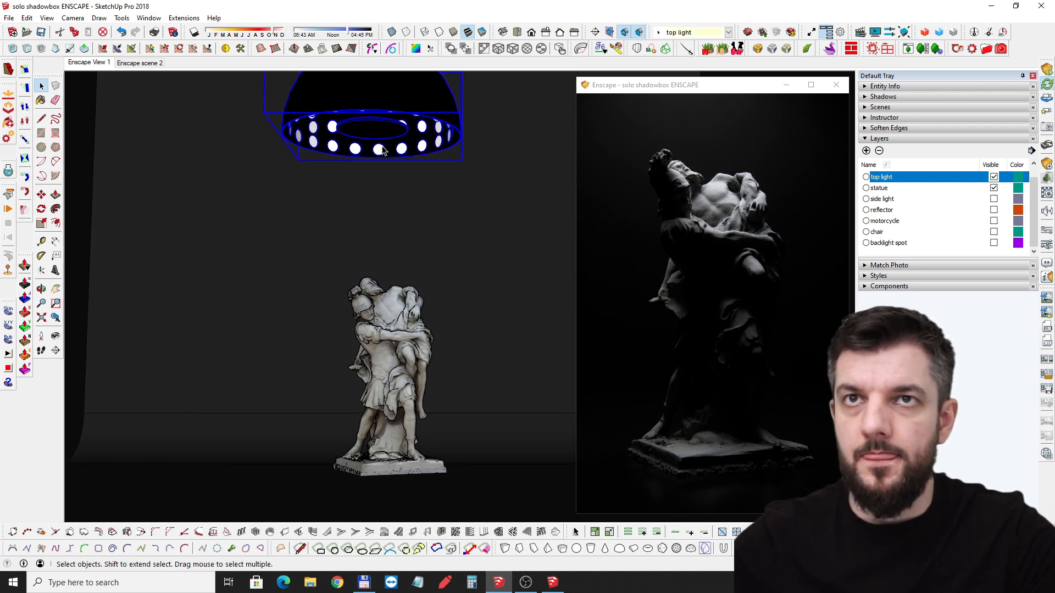
mouse_move(373, 132)
middle_down()
mouse_move(414, 182)
mouse_move(429, 119)
middle_up()
scroll(428, 137, up, 4)
mouse_move(435, 173)
shift+middle_down()
mouse_move(419, 184)
mouse_move(447, 235)
shift+middle_up()
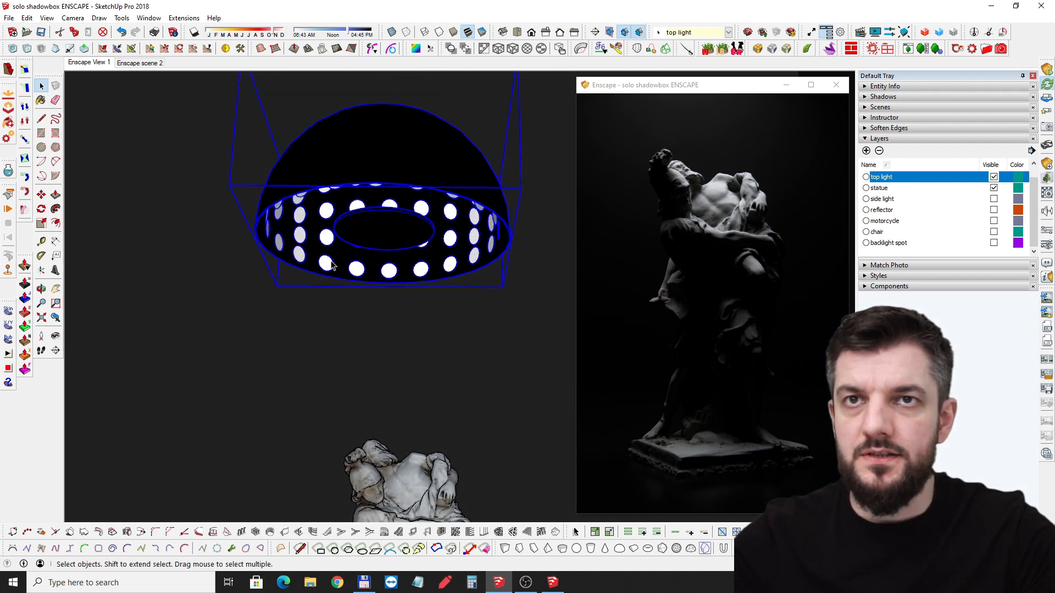
mouse_move(449, 226)
middle_down()
mouse_move(461, 258)
mouse_move(456, 240)
middle_up()
scroll(453, 241, down, 3)
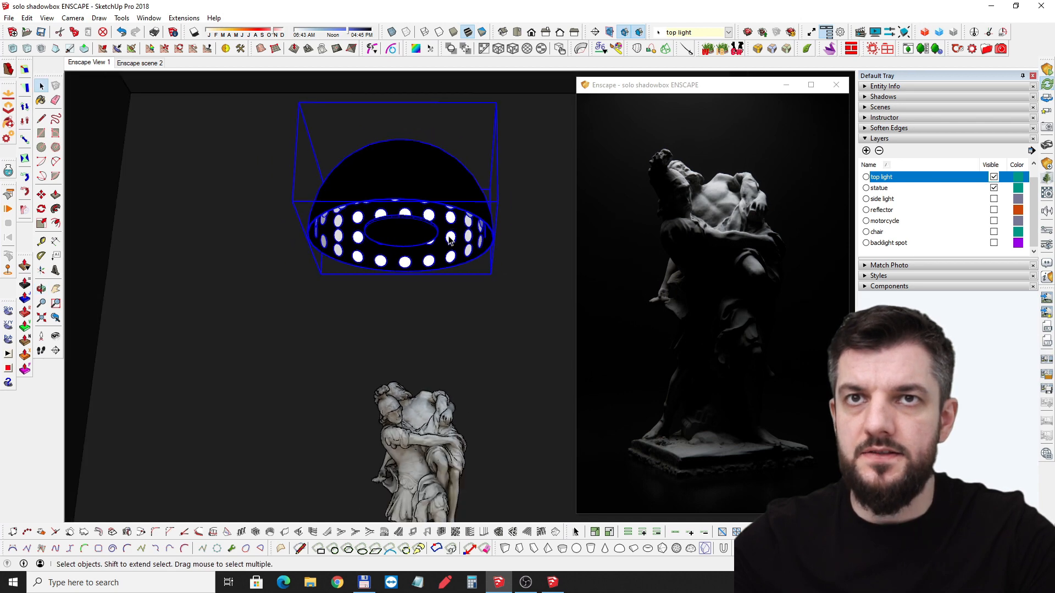
scroll(448, 262, up, 3)
scroll(448, 262, up, 1)
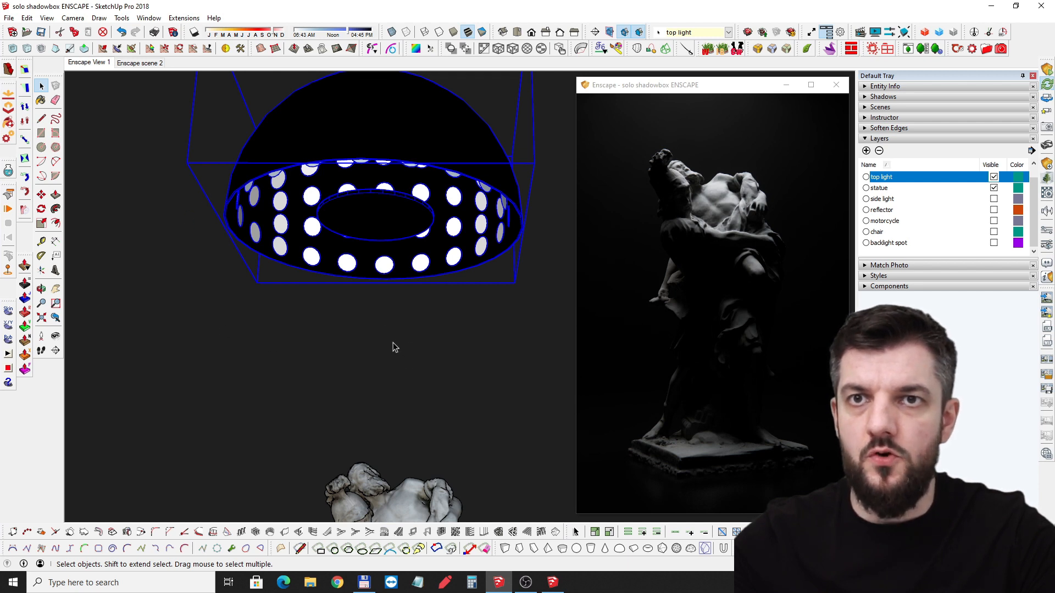
middle_drag(449, 238, 448, 258)
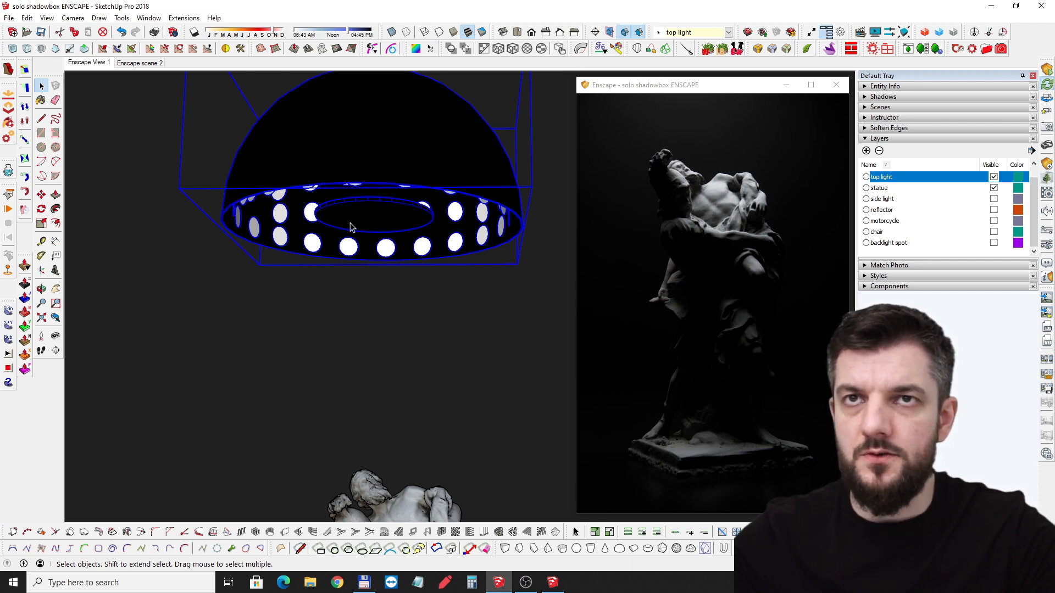
middle_drag(373, 227, 376, 297)
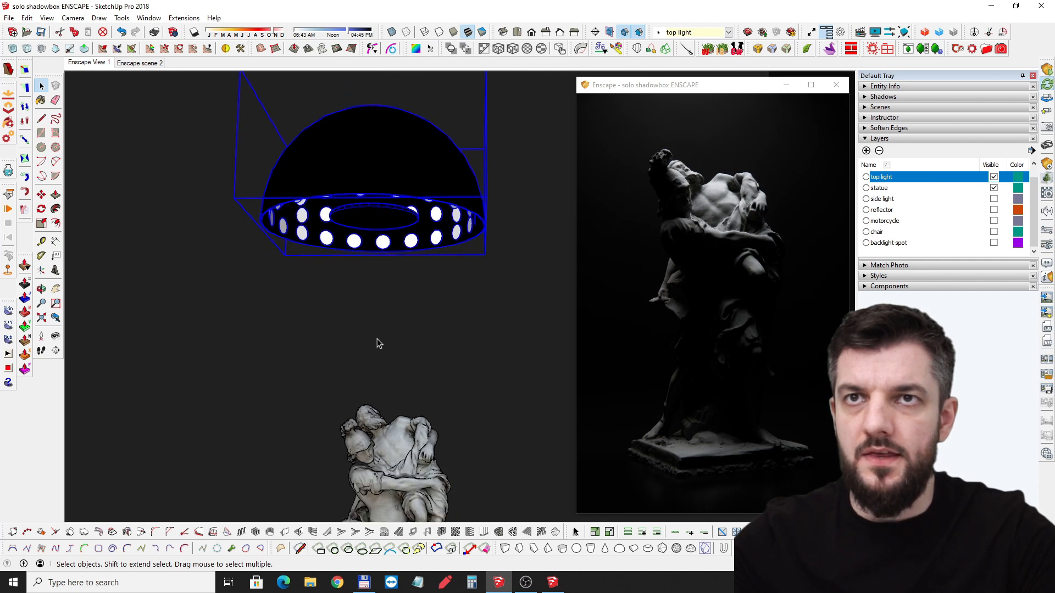
mouse_move(420, 269)
middle_down()
mouse_move(410, 240)
mouse_move(405, 292)
mouse_move(415, 252)
middle_up()
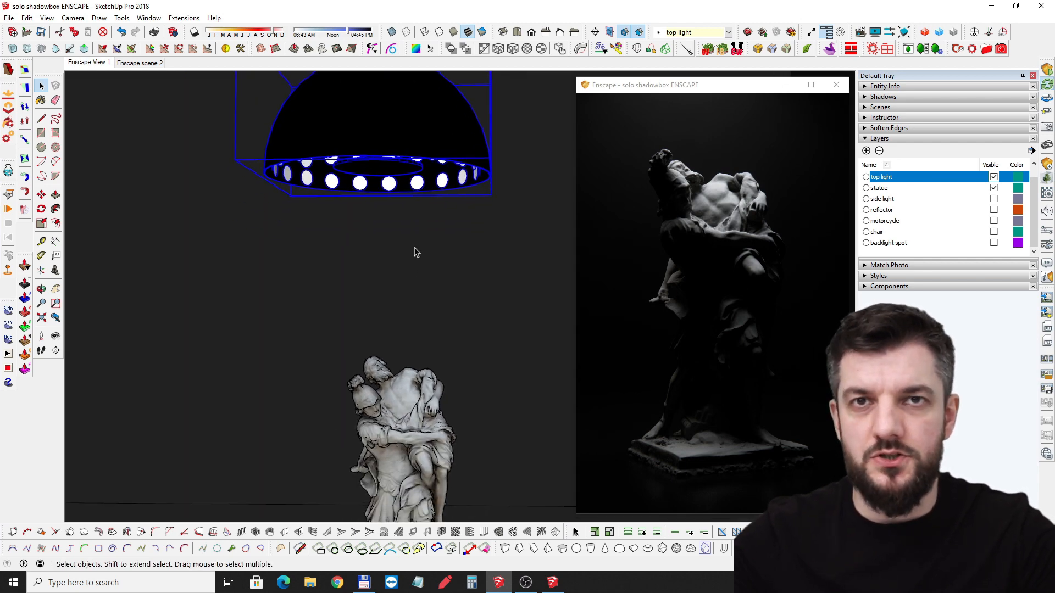
middle_drag(404, 211, 470, 185)
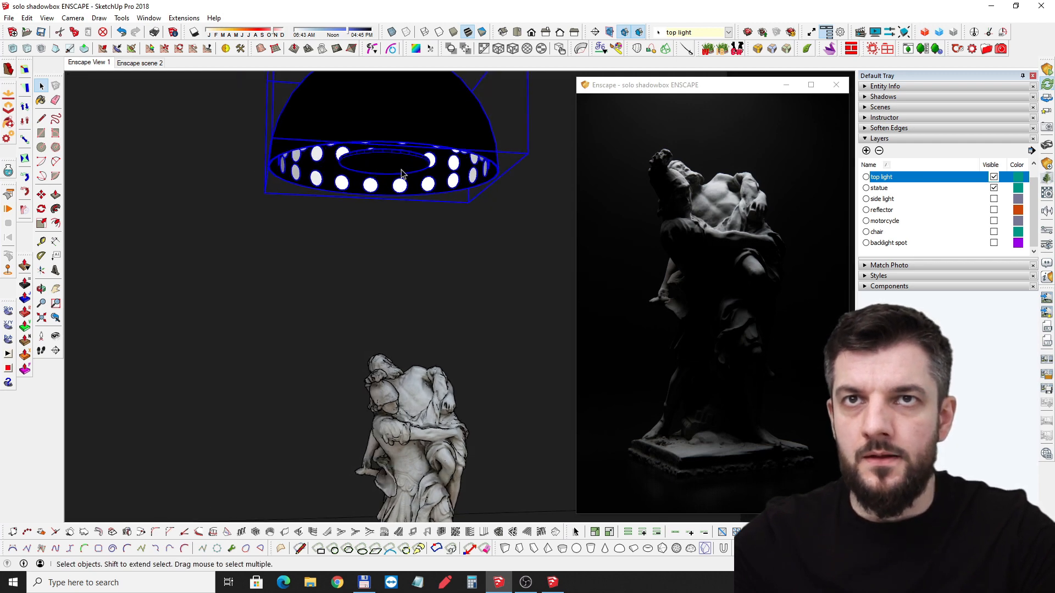
scroll(402, 170, down, 3)
middle_drag(423, 193, 398, 192)
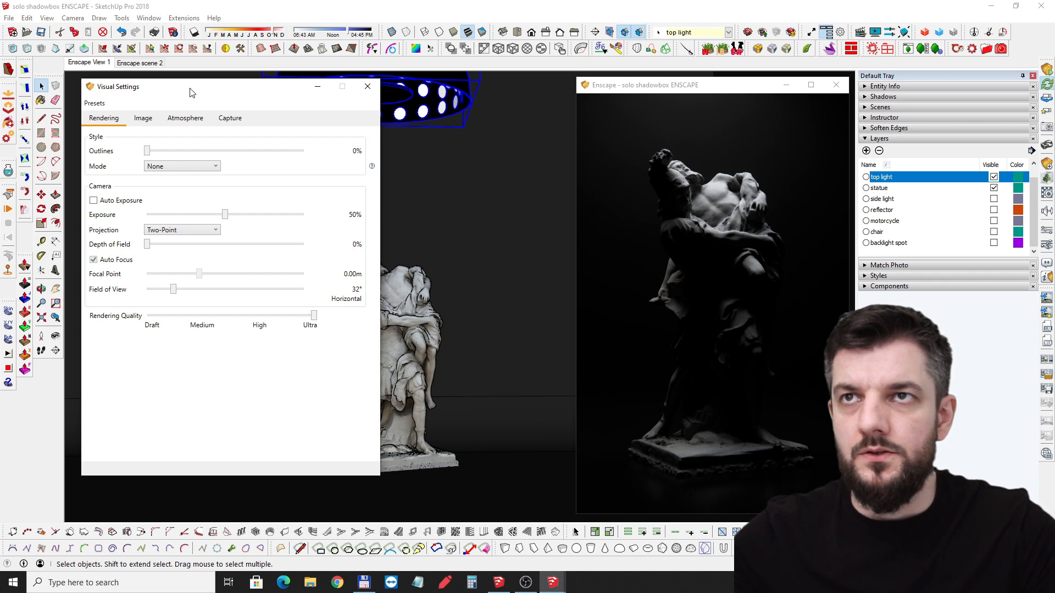
Step: Try automatic exposure and manual exposures of 100% and 62% in the Enscape visual settings, and return to manual exposure at 50%
drag(192, 92, 183, 91)
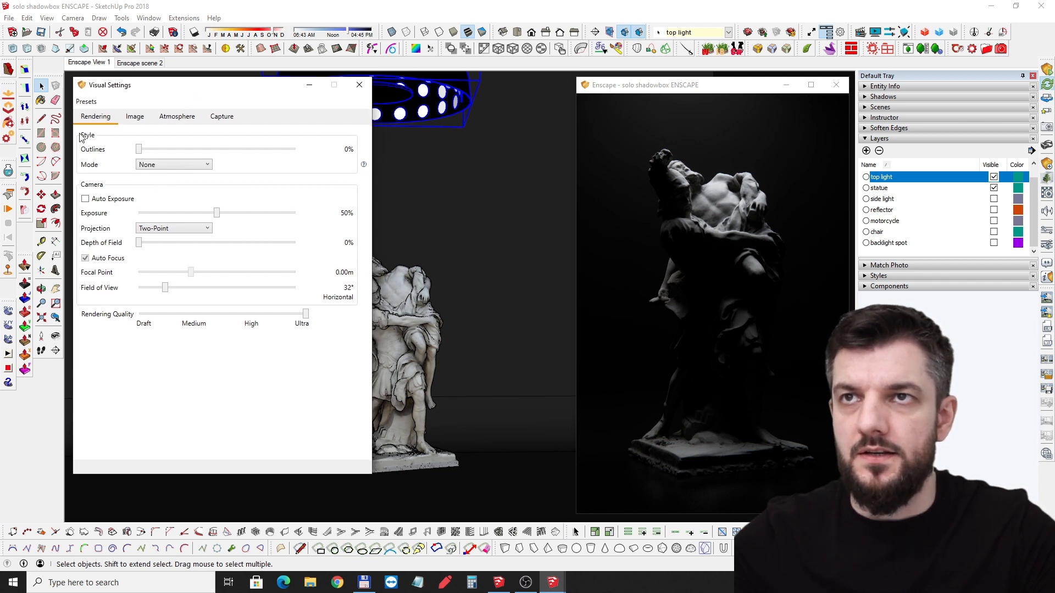
click(86, 200)
drag(217, 213, 297, 213)
click(86, 198)
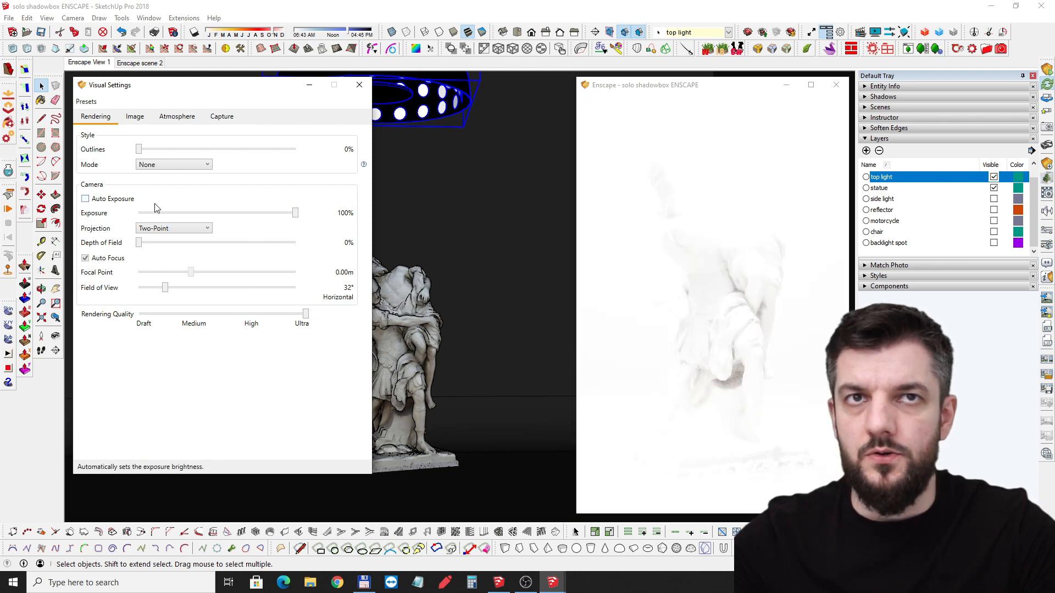
drag(297, 217, 237, 211)
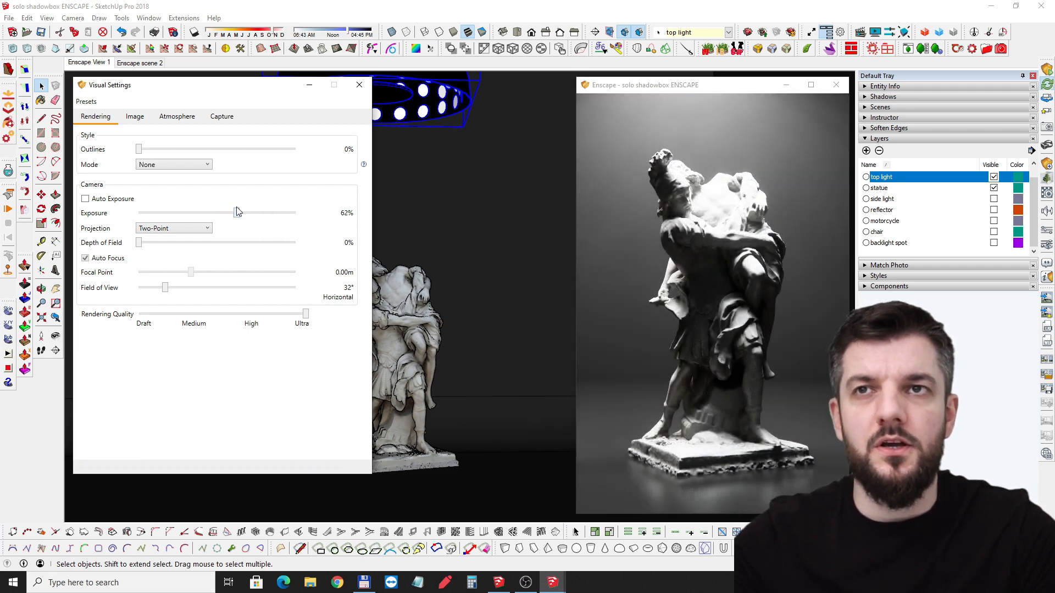
drag(237, 212, 216, 214)
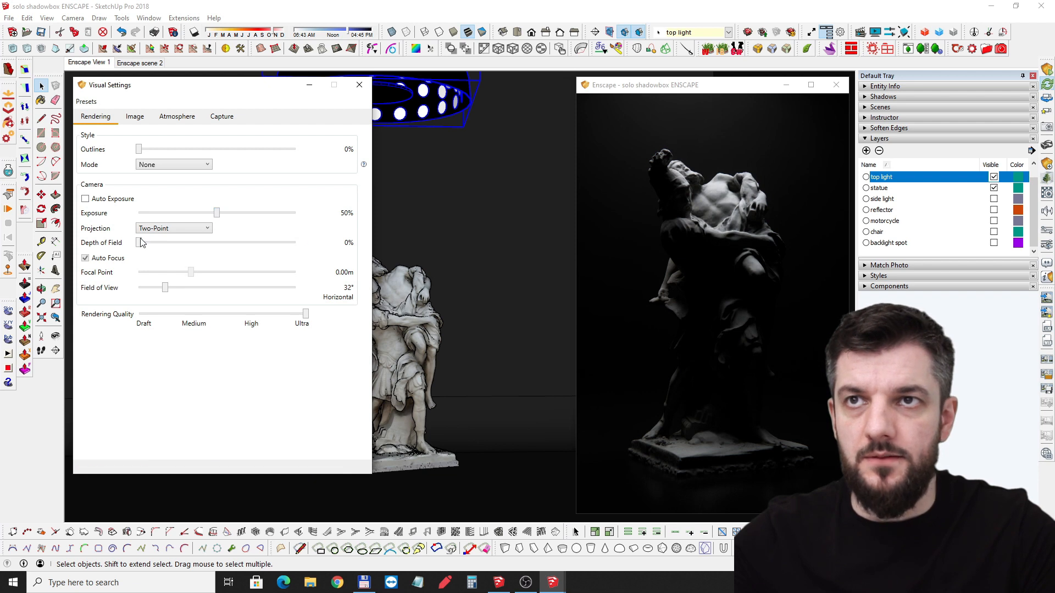
drag(219, 216, 219, 216)
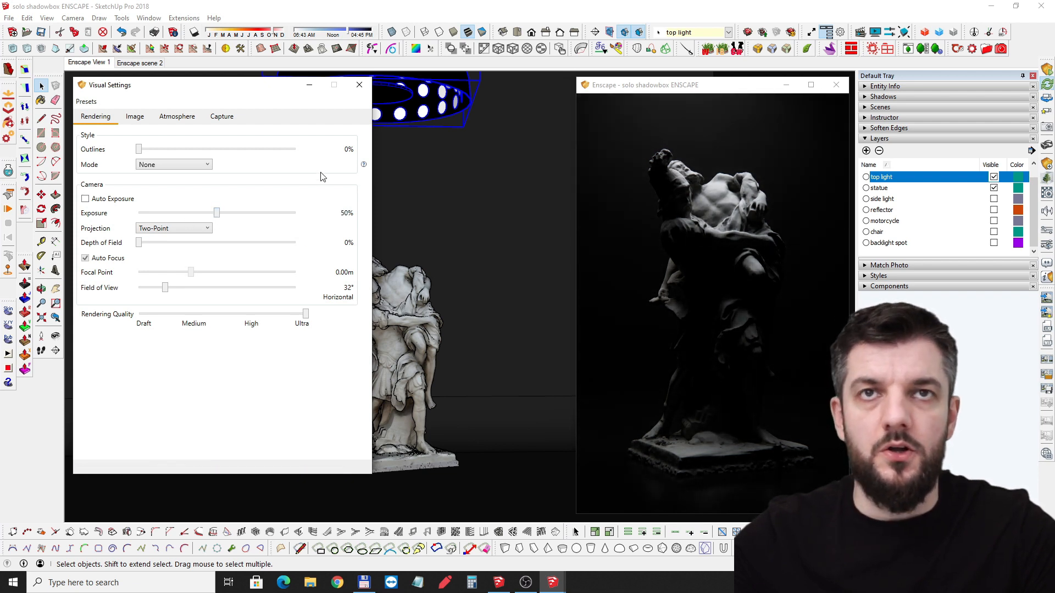
Step: Try Auto Contrast in the image settings, and return to manual contrast with highlights at 100%
click(134, 117)
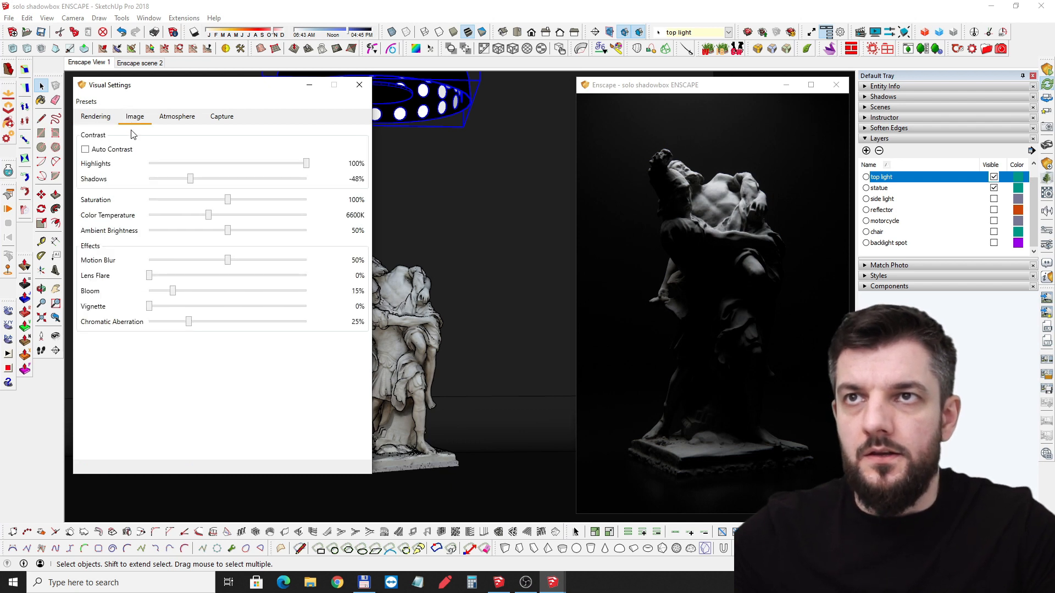
click(85, 150)
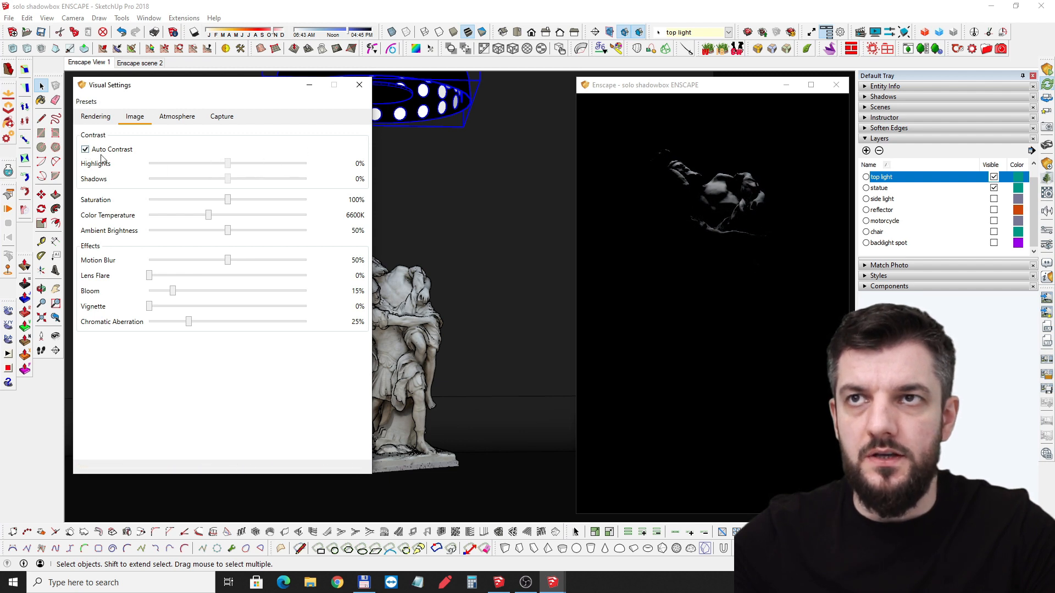
click(94, 150)
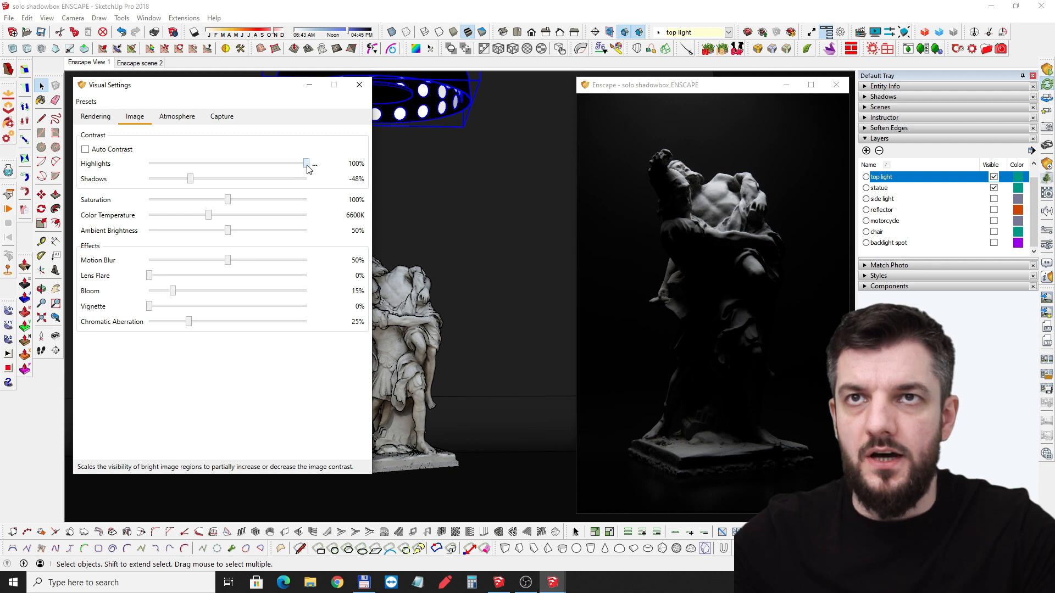
drag(307, 169, 386, 171)
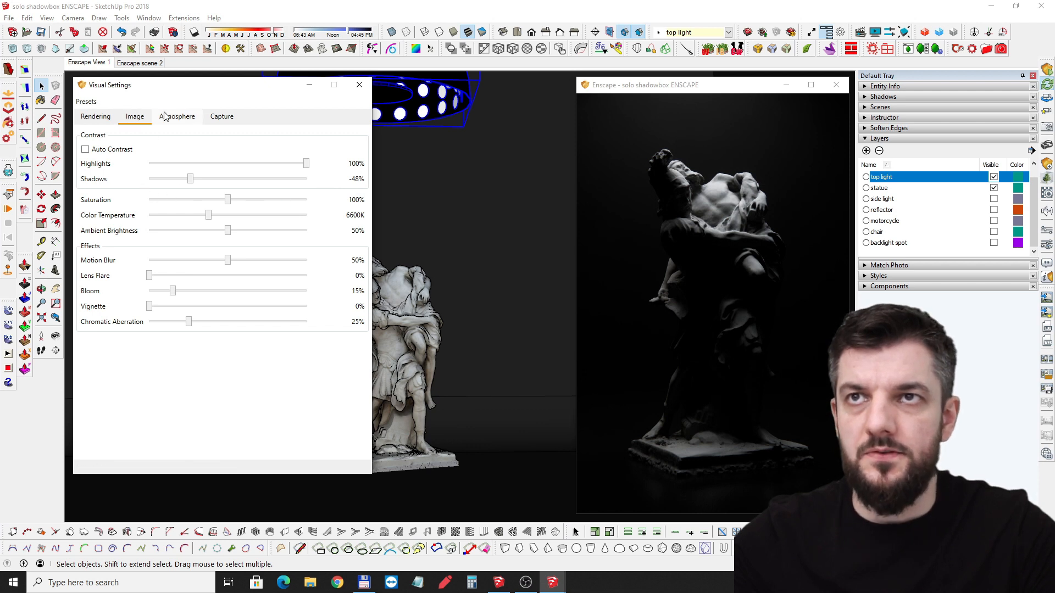
Step: Review the Atmosphere, Capture, Rendering and Image categories of the Enscape visual settings and close them
click(190, 119)
click(223, 118)
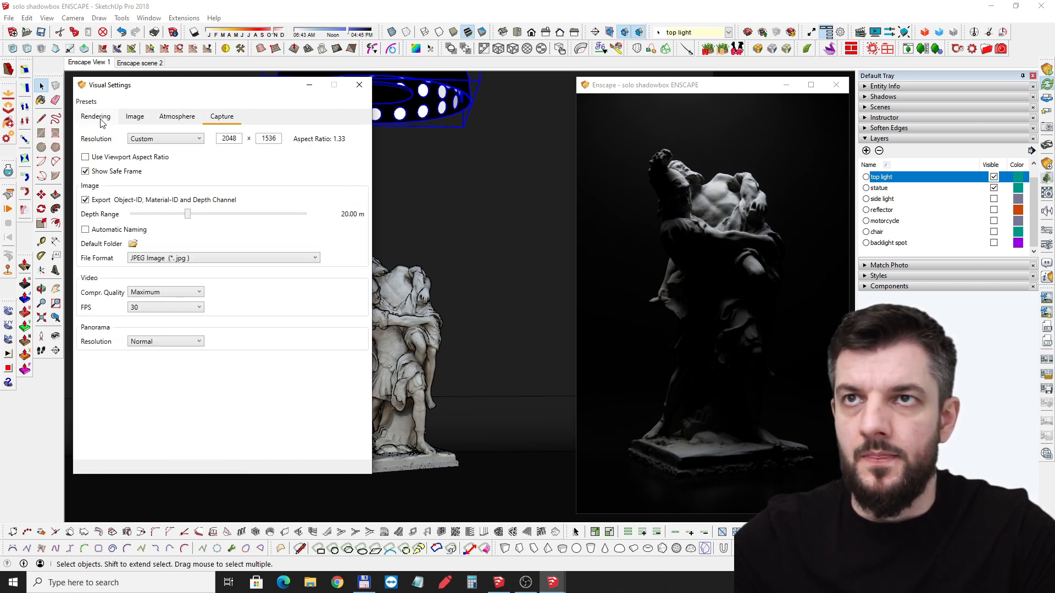
click(93, 119)
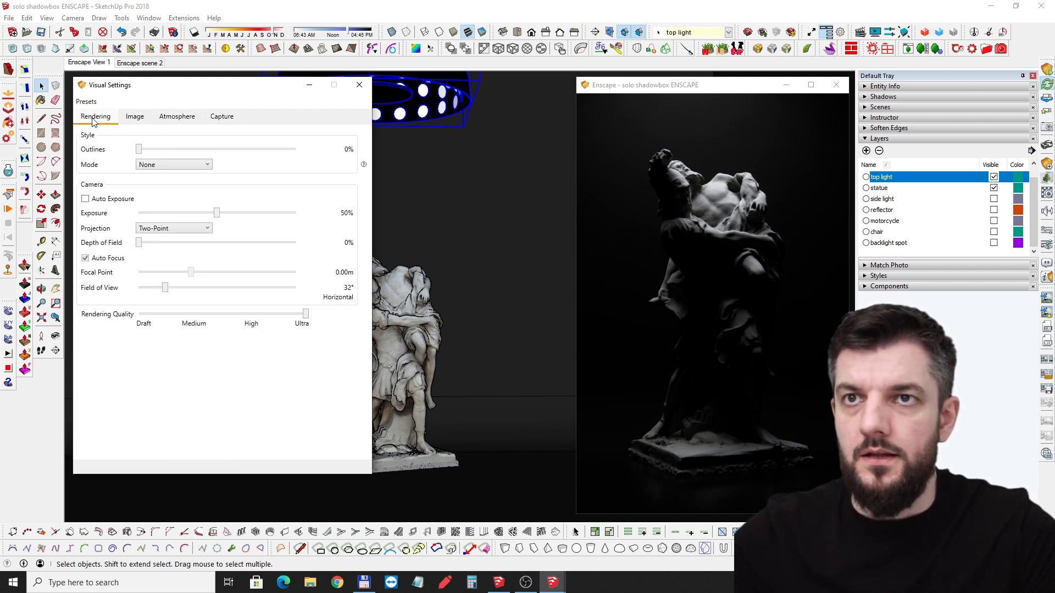
click(121, 117)
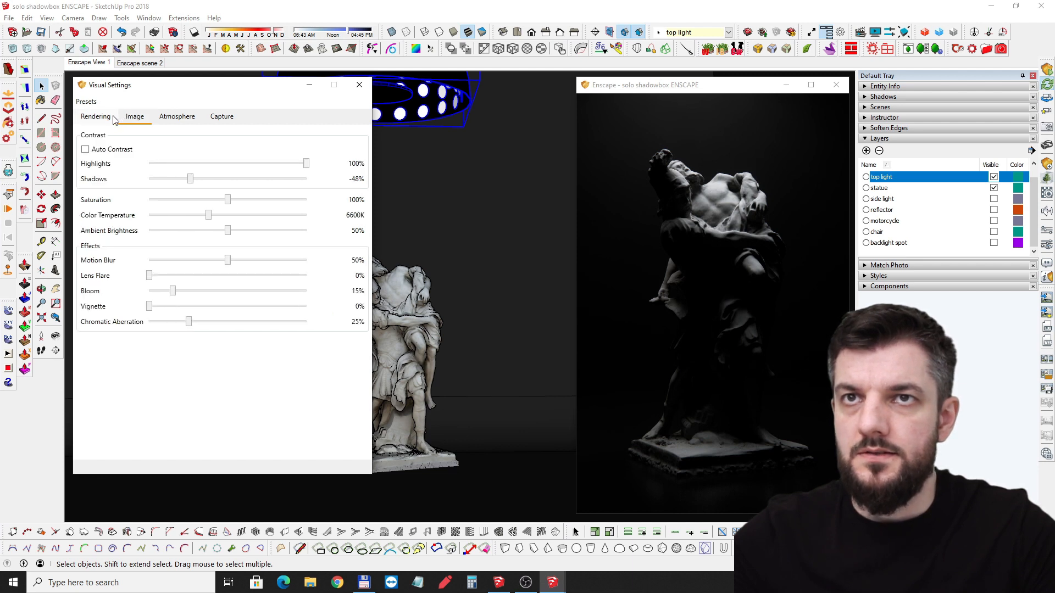
click(91, 113)
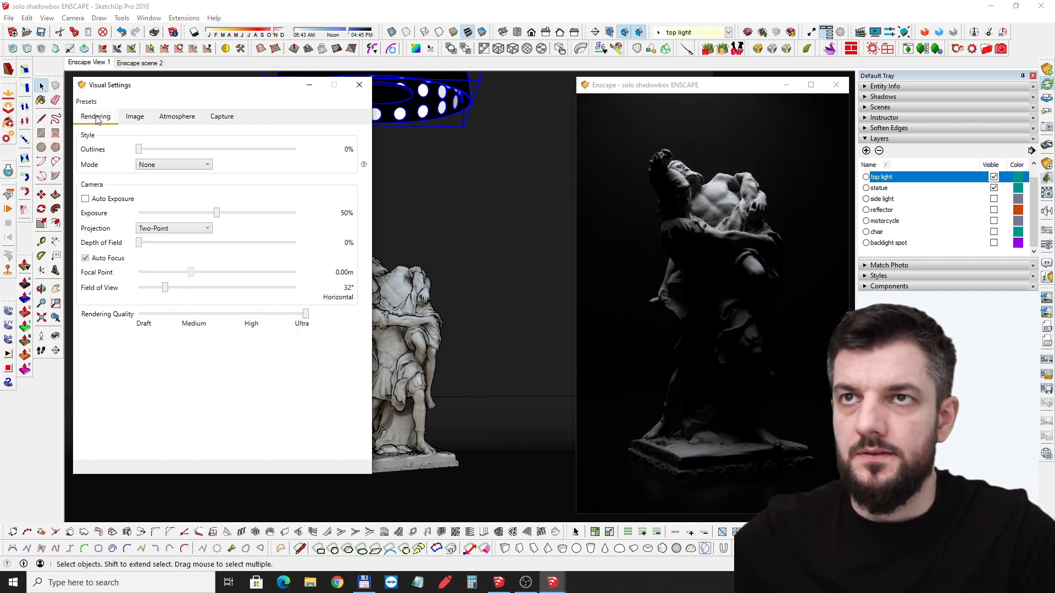
click(134, 117)
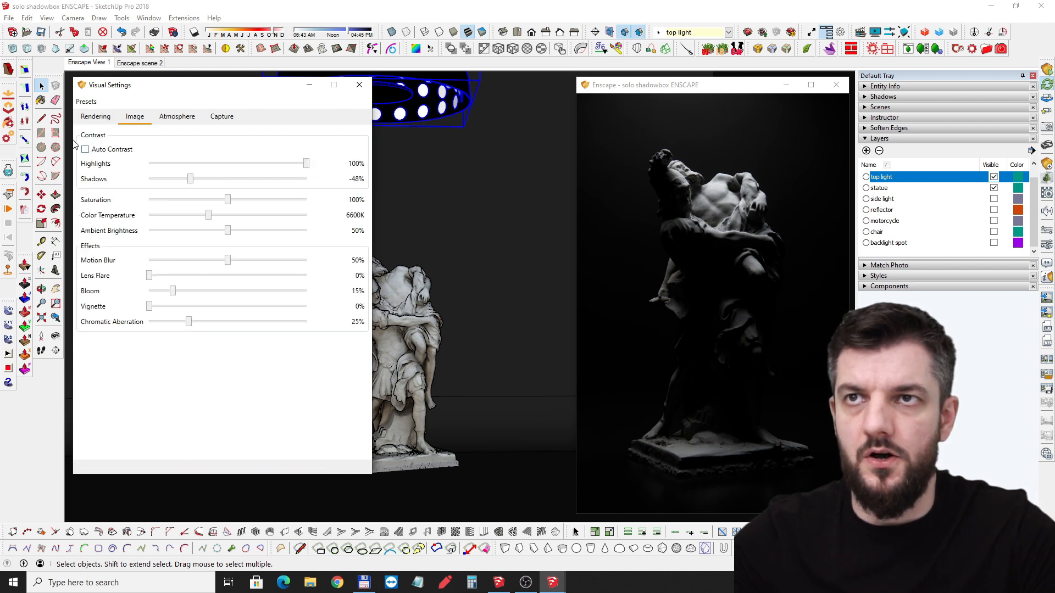
click(92, 120)
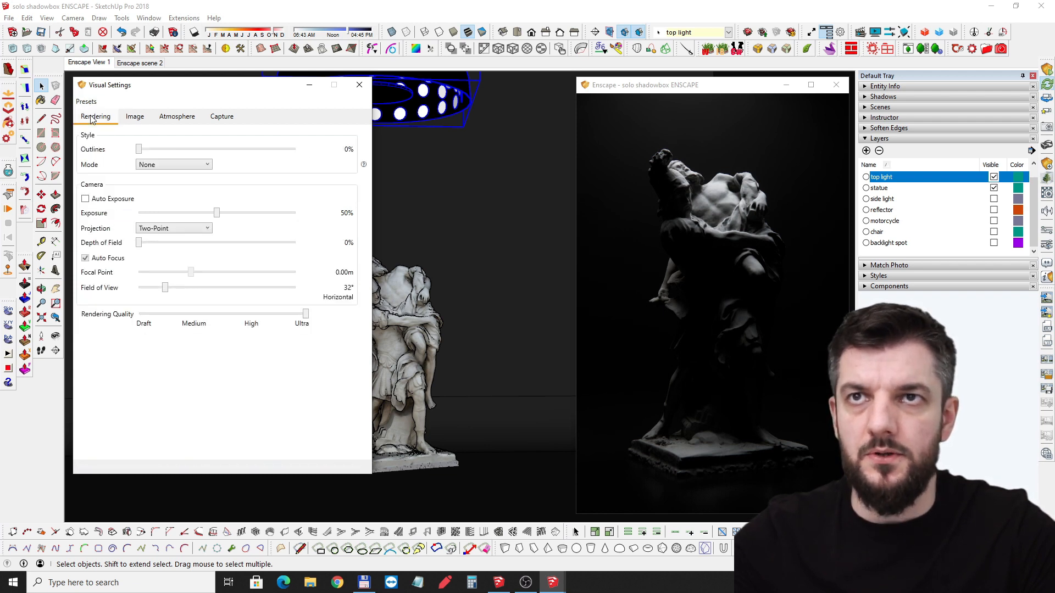
click(359, 85)
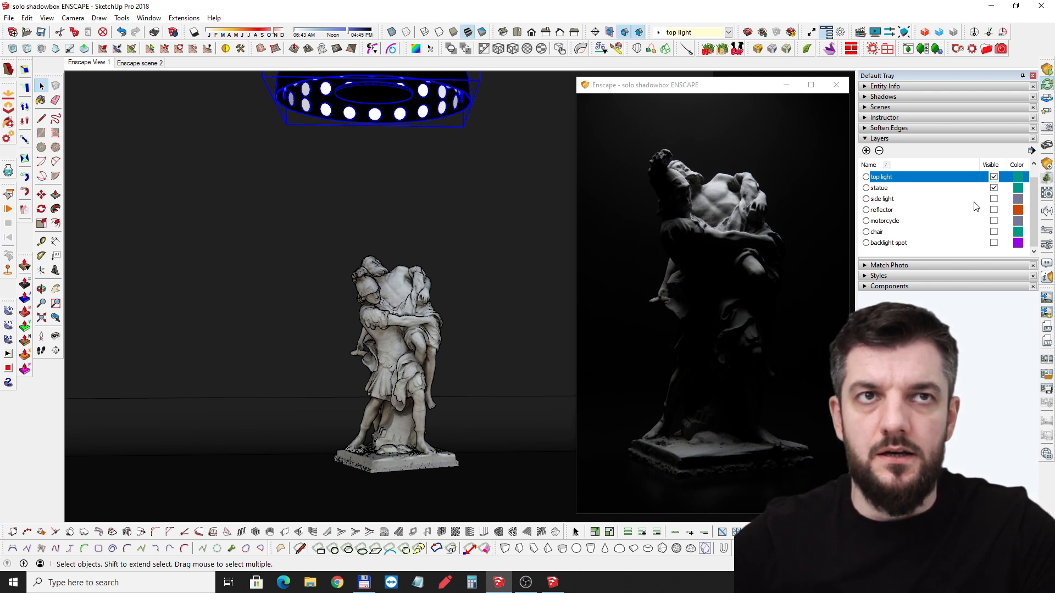
Step: Make the side light layer visible so that its dome lights the statue together with the top light
click(994, 199)
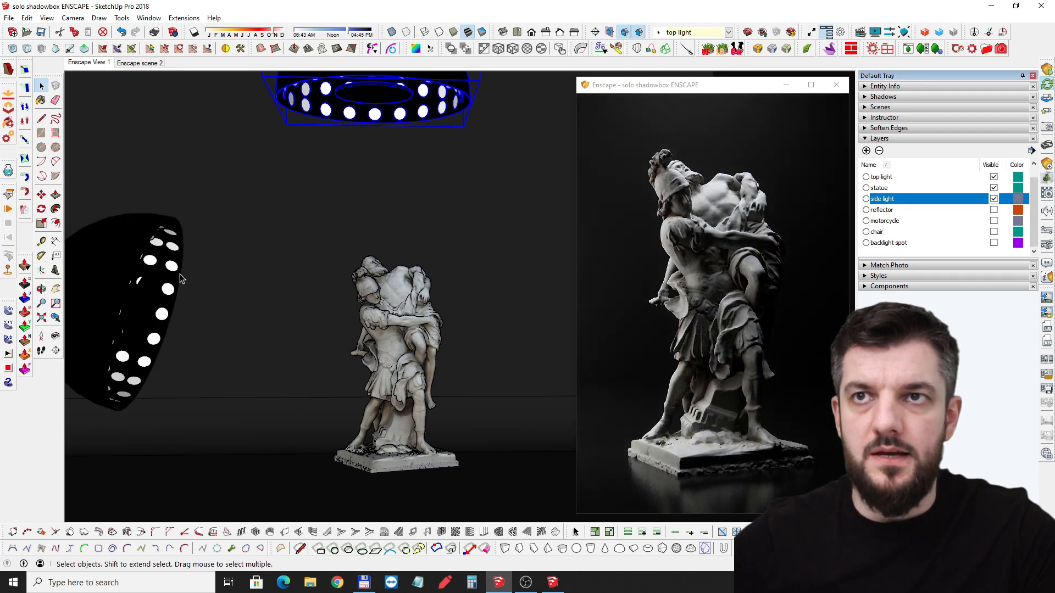
mouse_move(144, 295)
middle_down()
mouse_move(132, 296)
mouse_move(179, 307)
middle_up()
scroll(156, 294, down, 2)
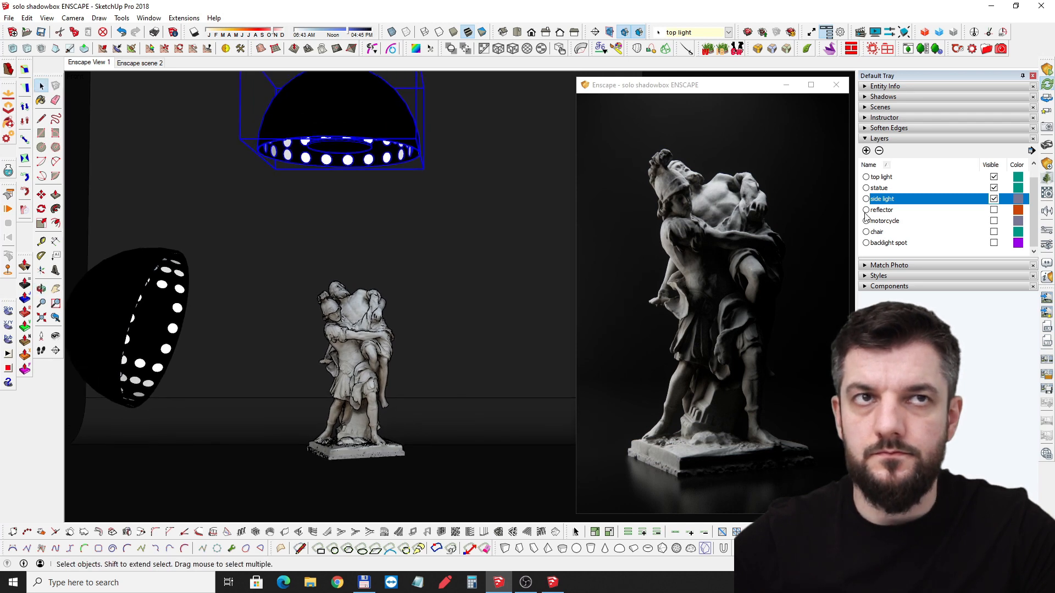
Step: Hide and show the side light layer repeatedly to compare the statue with and without it, leaving the layer visible
click(994, 199)
click(994, 199)
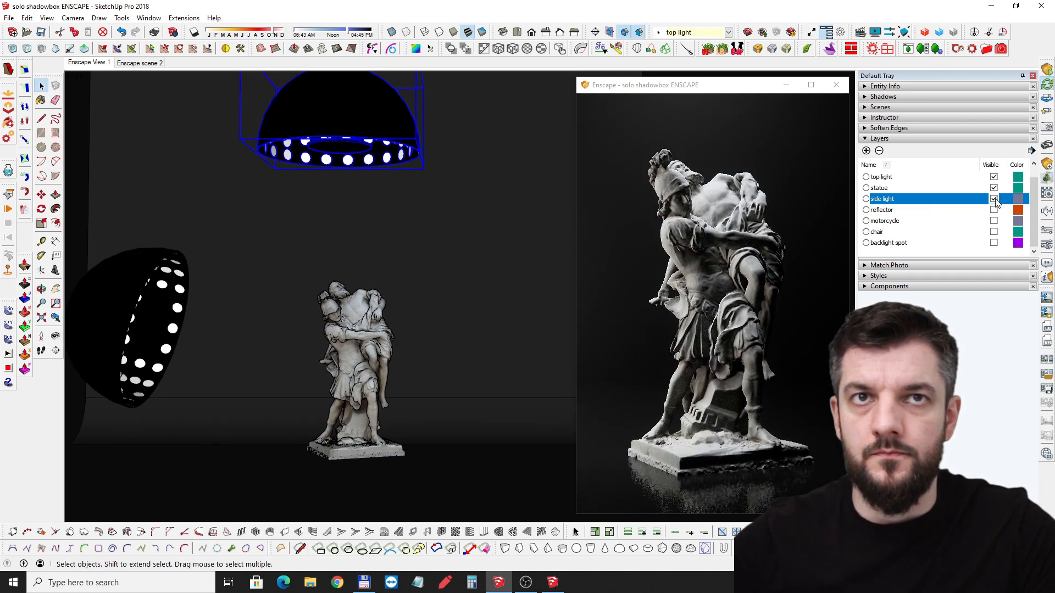
click(994, 199)
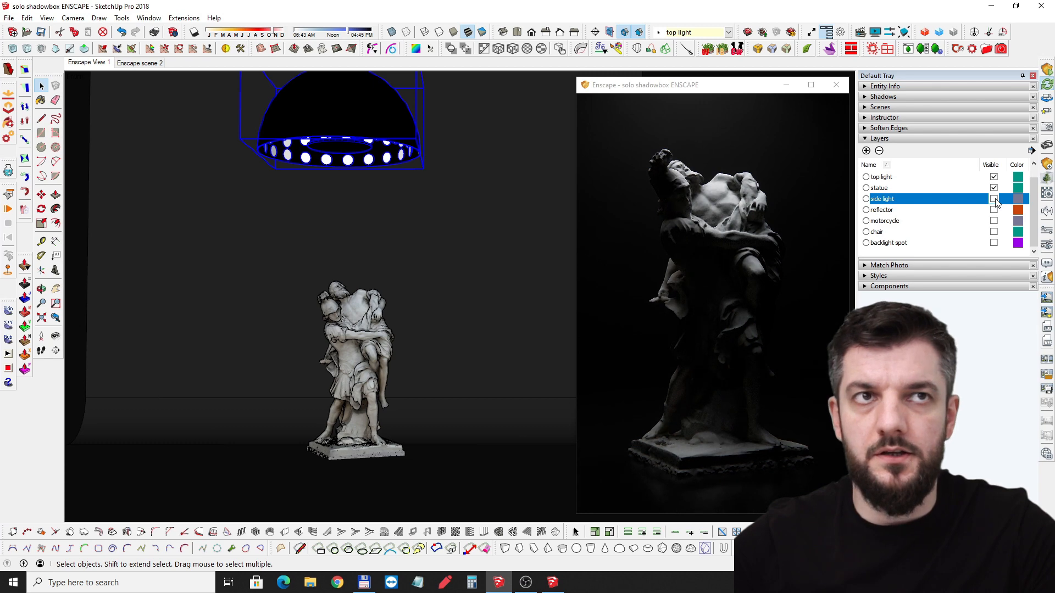
click(994, 199)
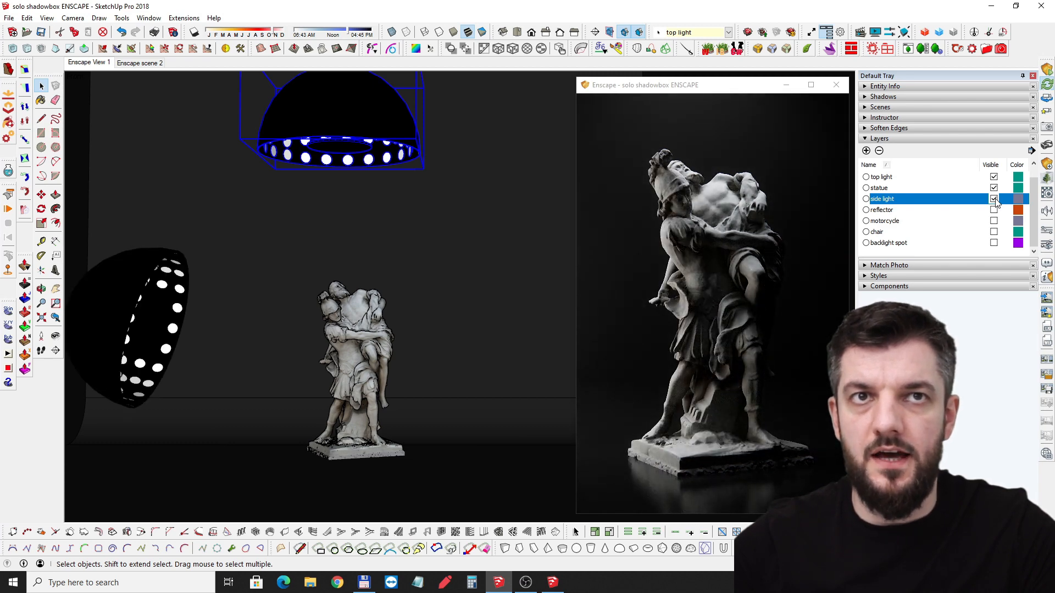
click(995, 199)
click(994, 199)
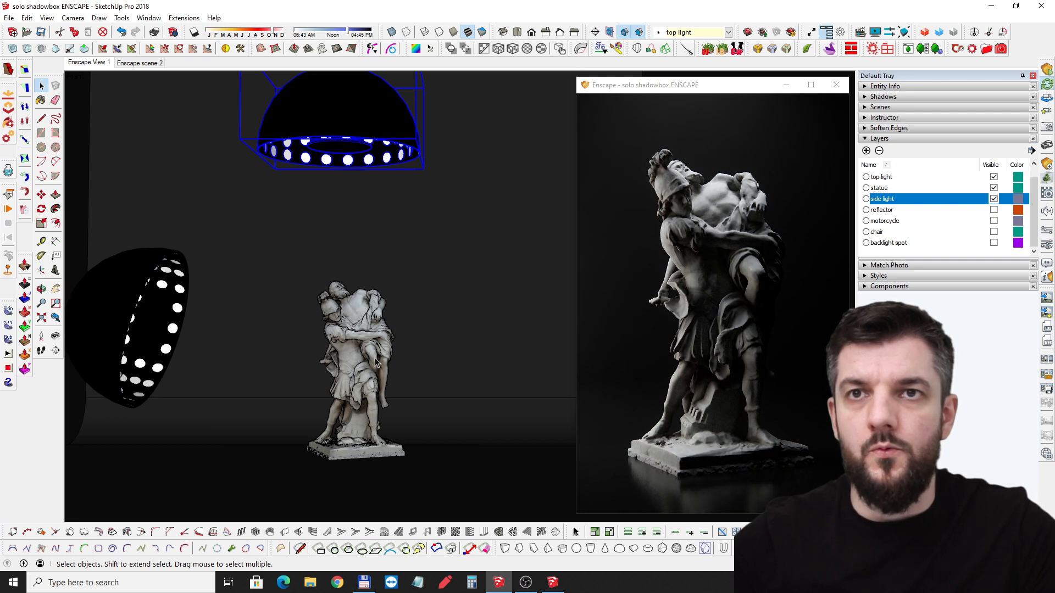
middle_drag(328, 374, 333, 371)
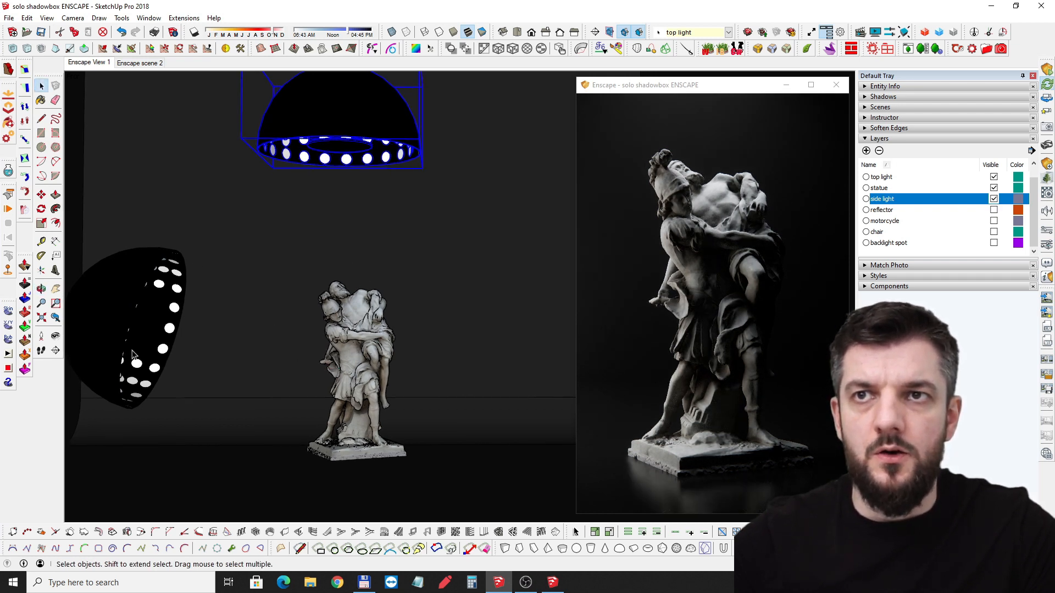
click(994, 199)
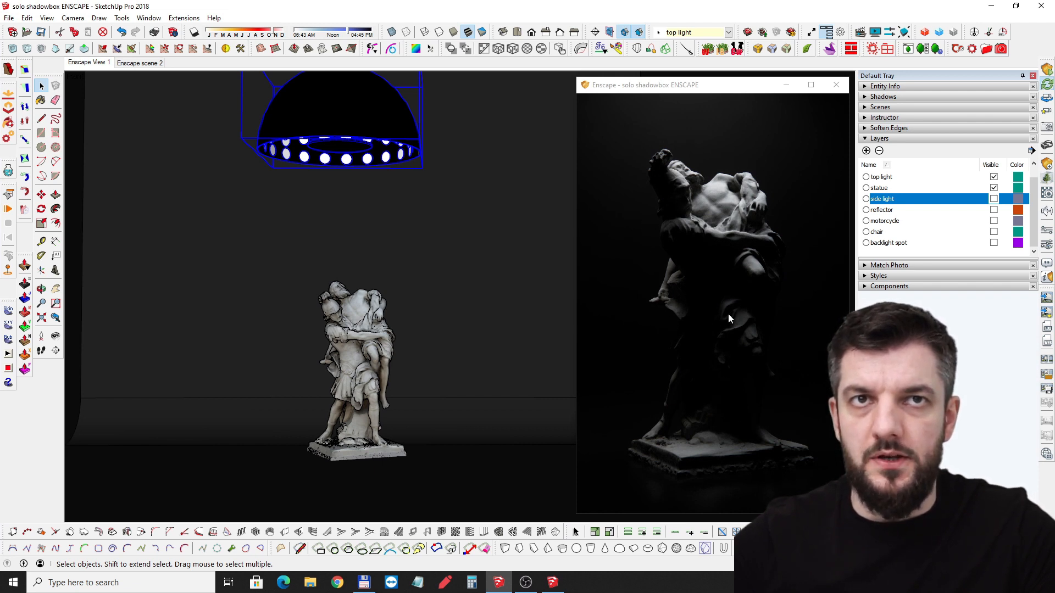
click(994, 199)
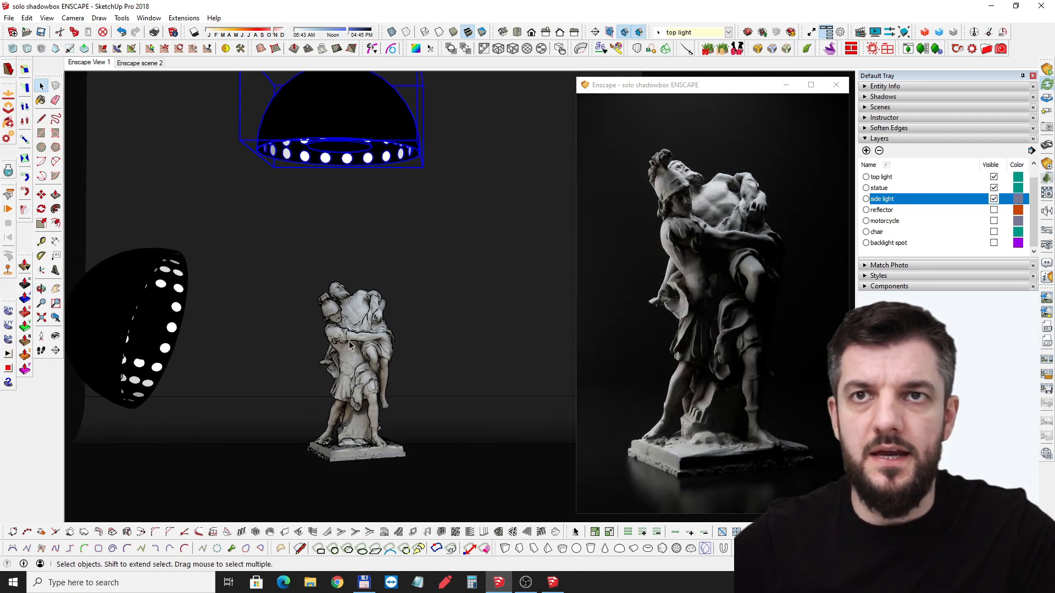
mouse_move(357, 346)
middle_down()
mouse_move(367, 341)
mouse_move(355, 354)
middle_up()
scroll(367, 339, down, 1)
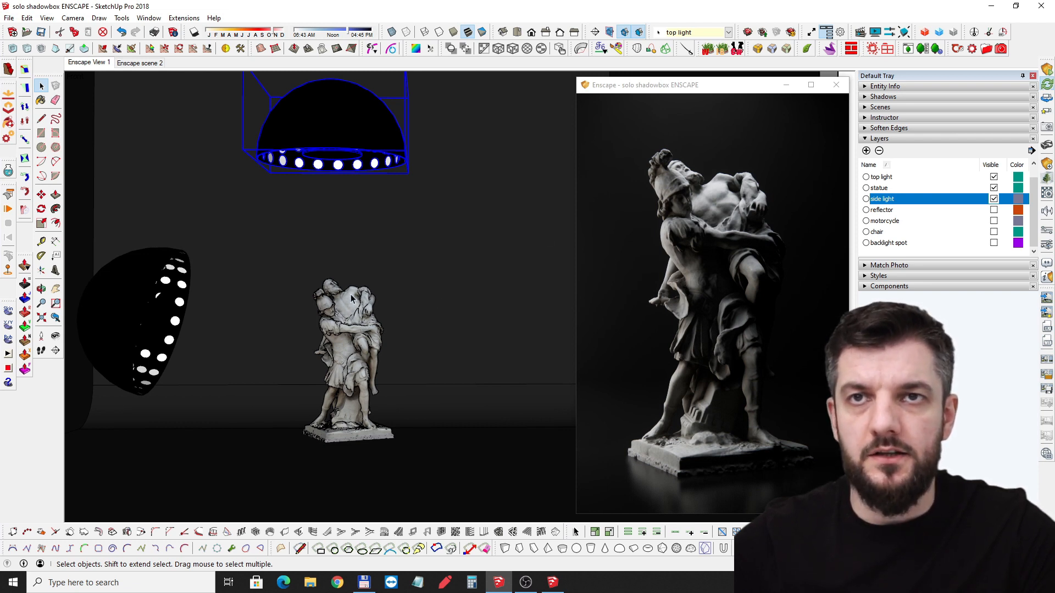
middle_drag(351, 299, 357, 319)
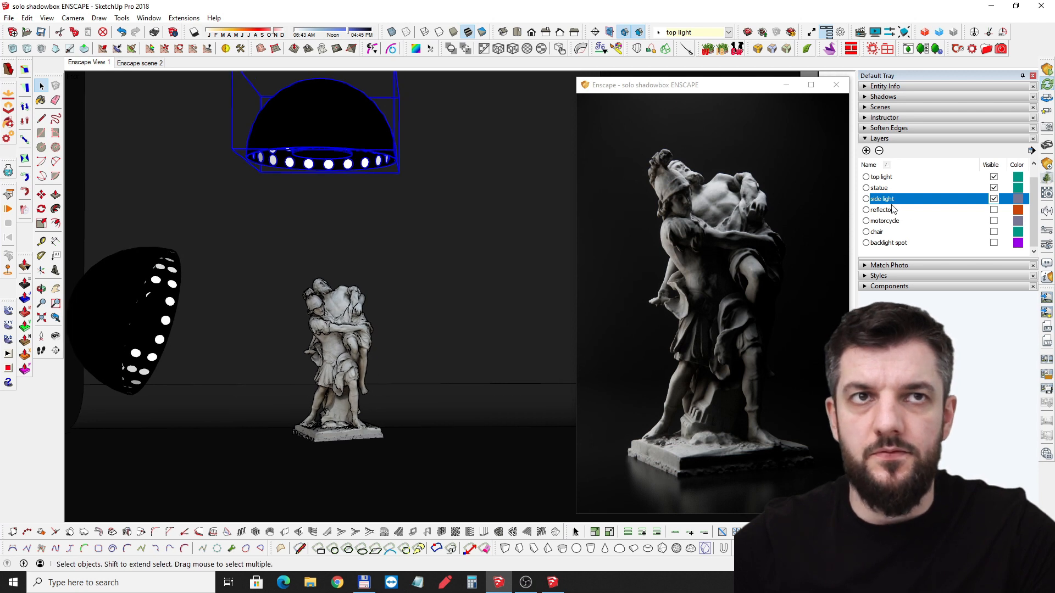
Step: Make the reflector layer visible and select the cone-shaped spotlight between the statue and the orange board
click(994, 210)
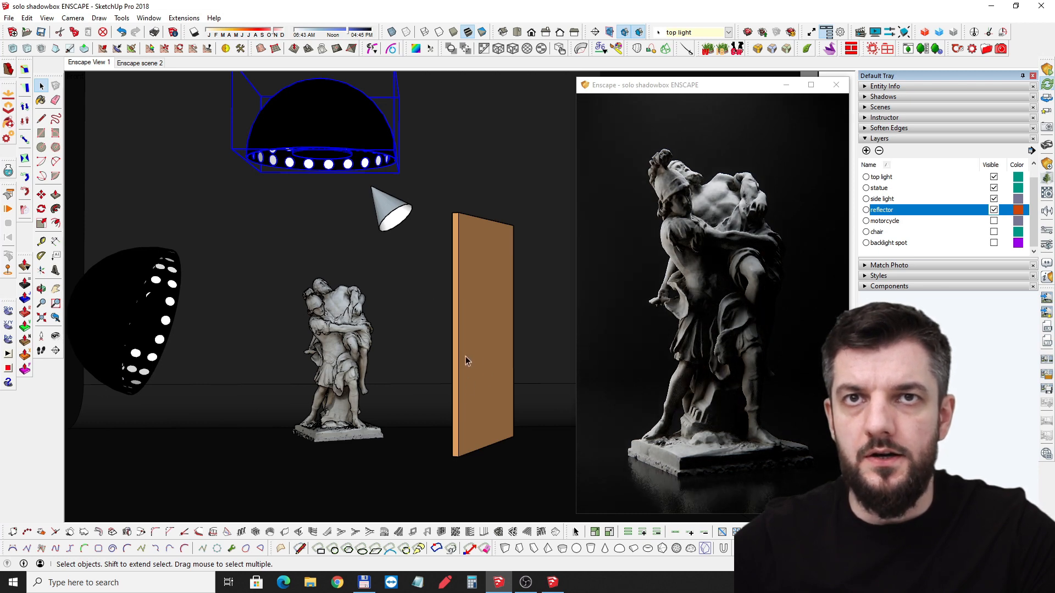
scroll(483, 301, up, 5)
mouse_move(484, 301)
middle_down()
mouse_move(390, 296)
mouse_move(566, 302)
middle_up()
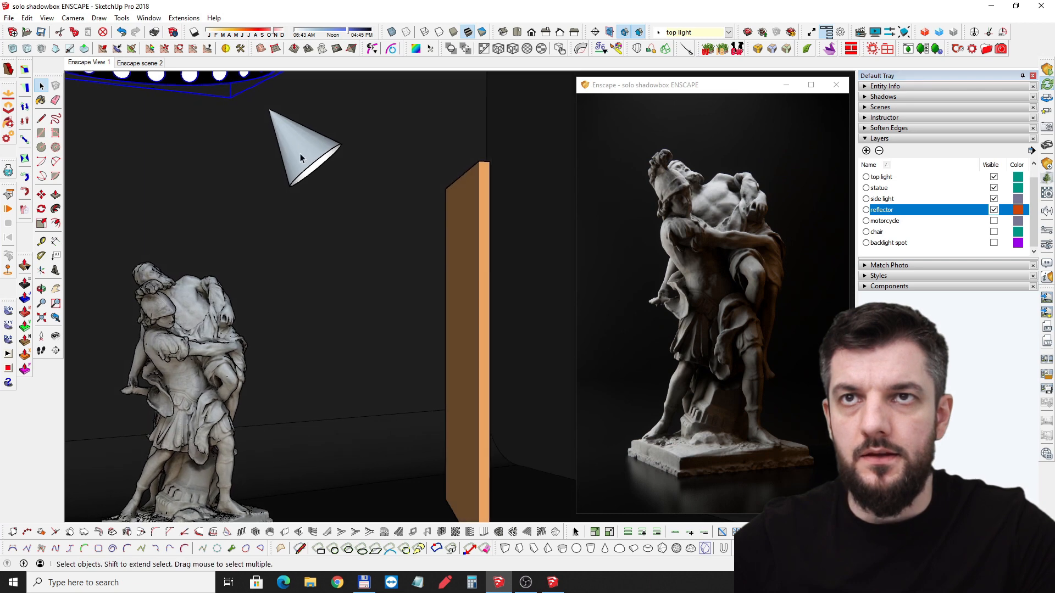
middle_drag(463, 277, 448, 255)
scroll(402, 252, down, 2)
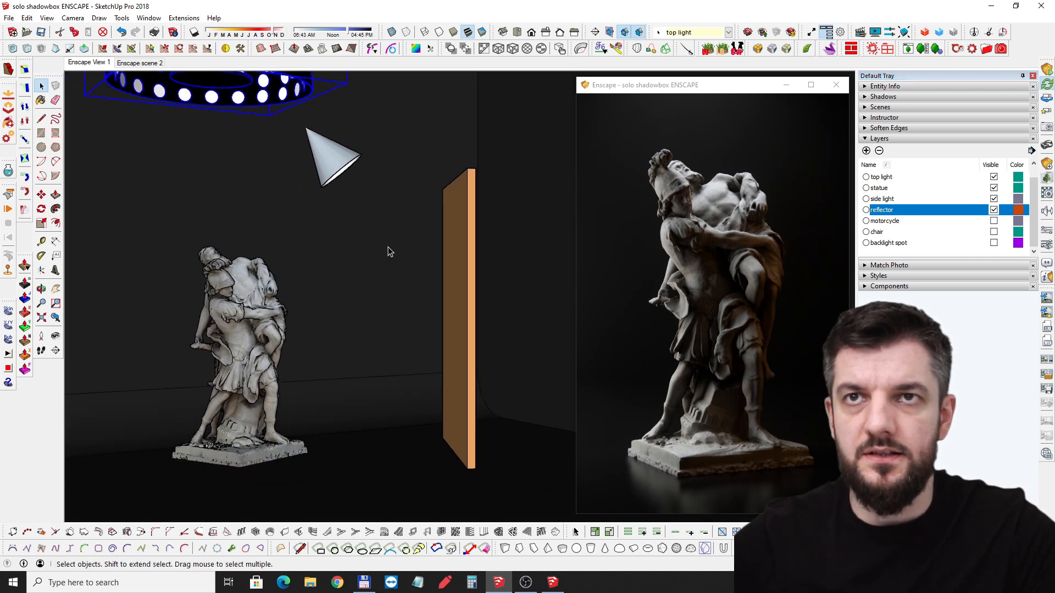
click(335, 149)
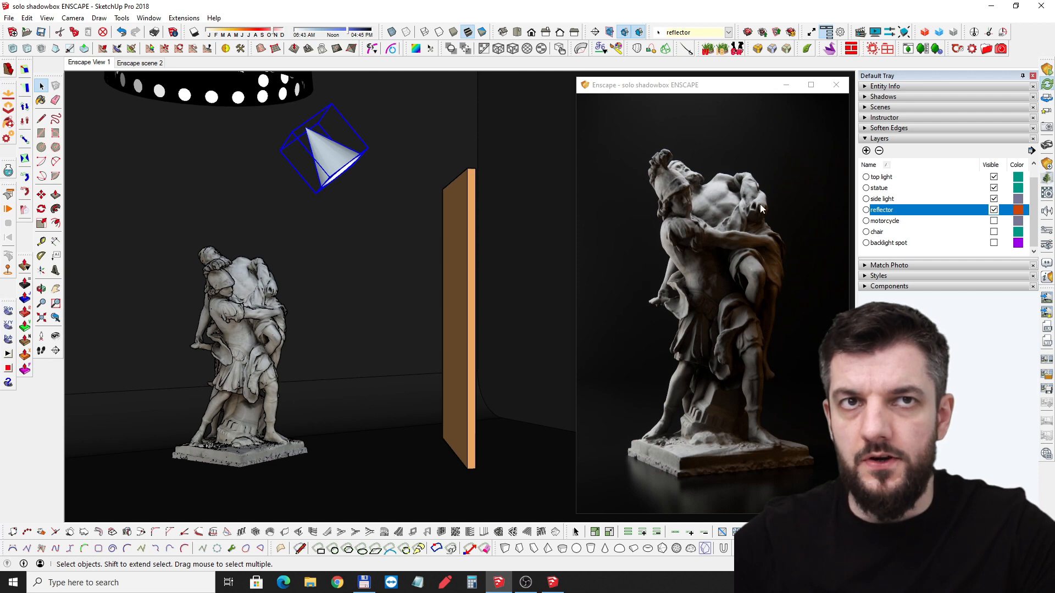
Step: Raise the manual exposure to 52% in the Enscape visual settings and close them
click(1048, 244)
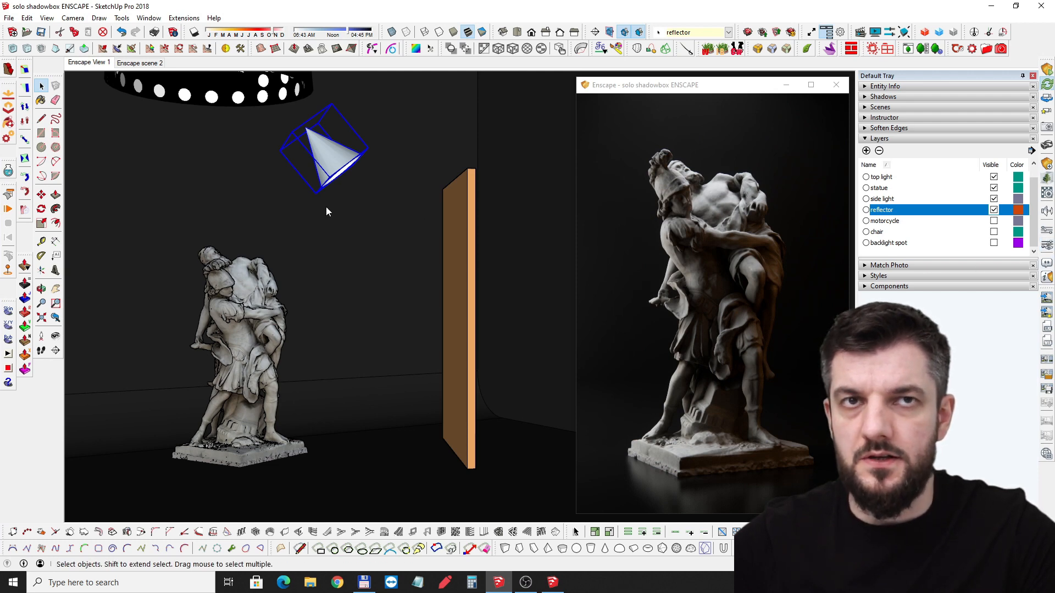
drag(215, 213, 223, 217)
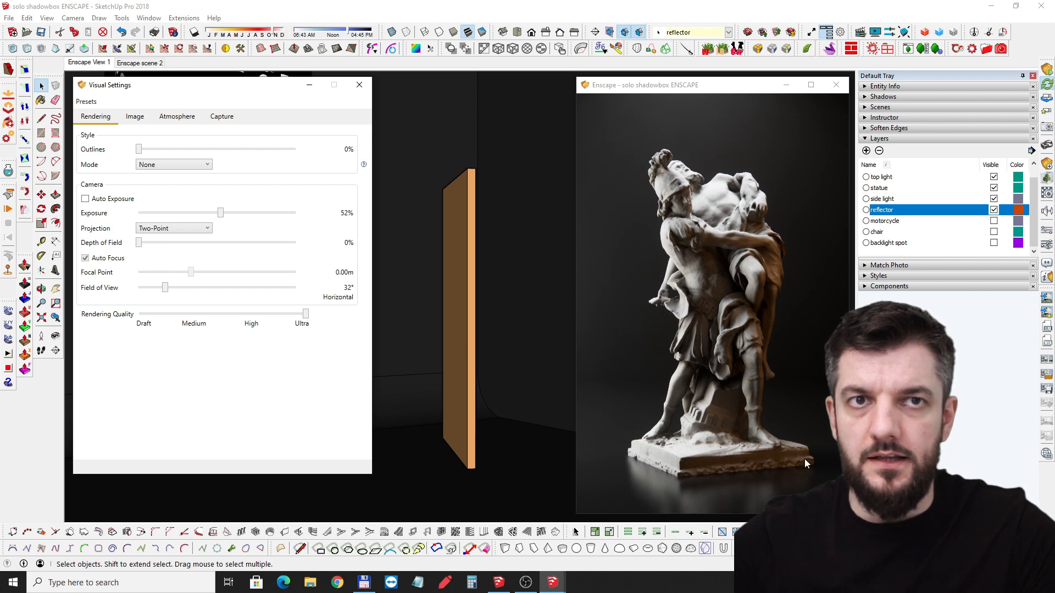
click(359, 85)
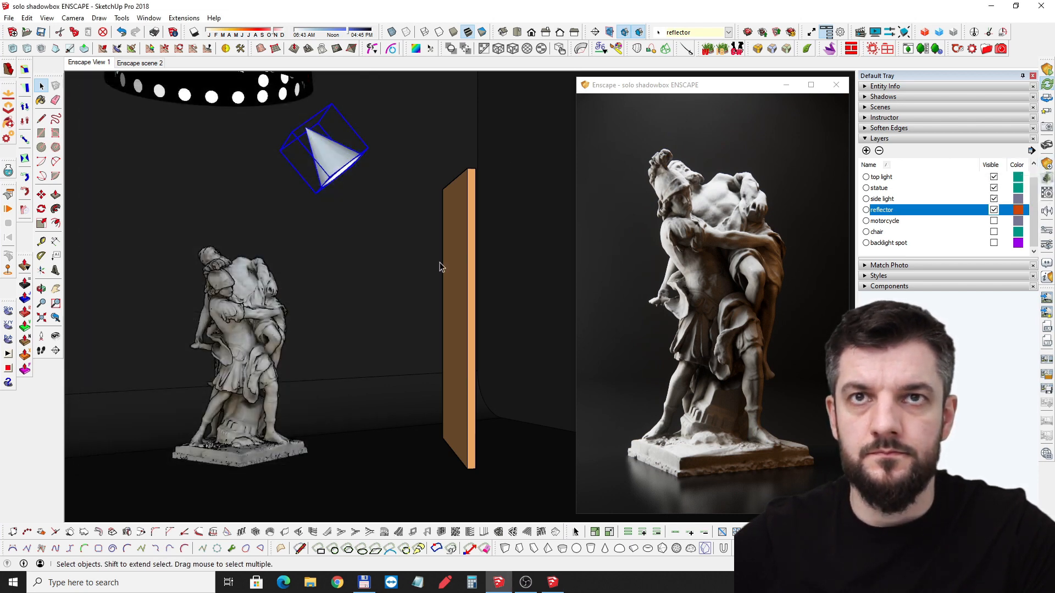
Step: Sample the reflector board's material Color L05, try it in turquoise with hue 176, and return it to orange with hue 31
mouse_move(465, 275)
middle_down()
mouse_move(481, 269)
mouse_move(469, 269)
middle_up()
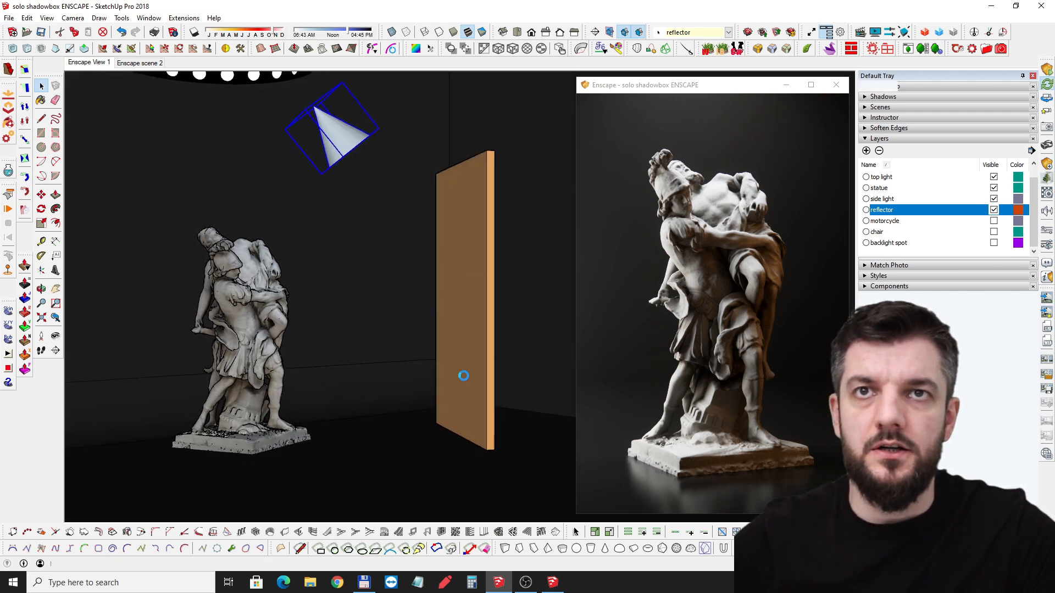
key(b)
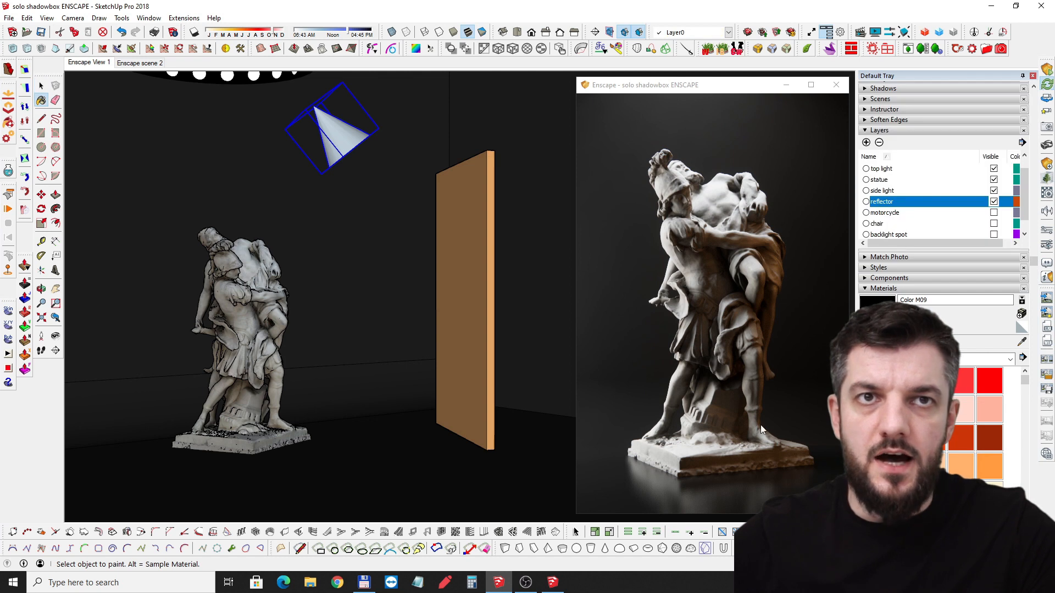
alt+click(472, 209)
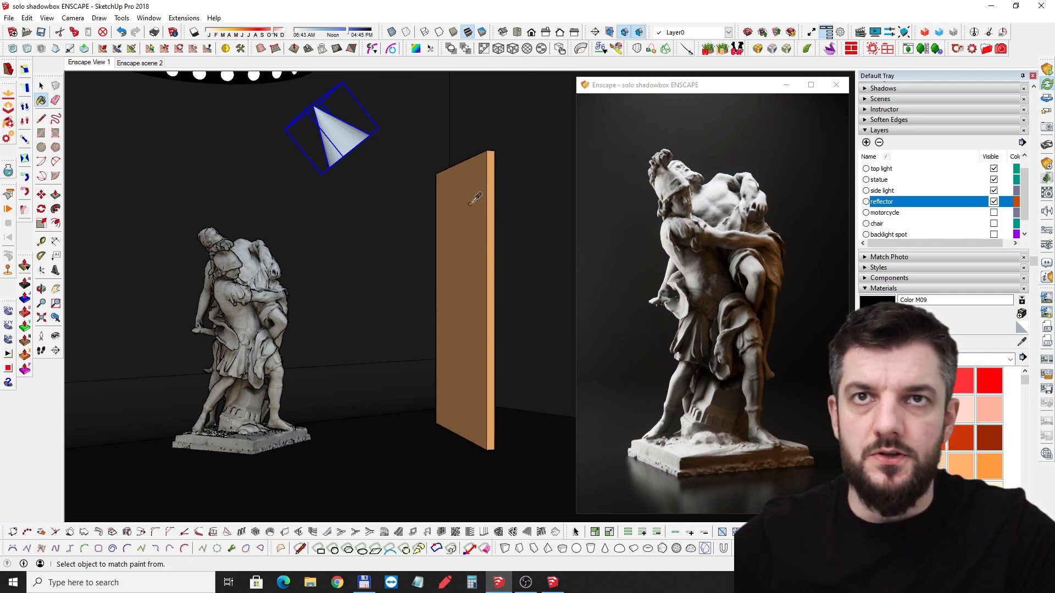
click(890, 342)
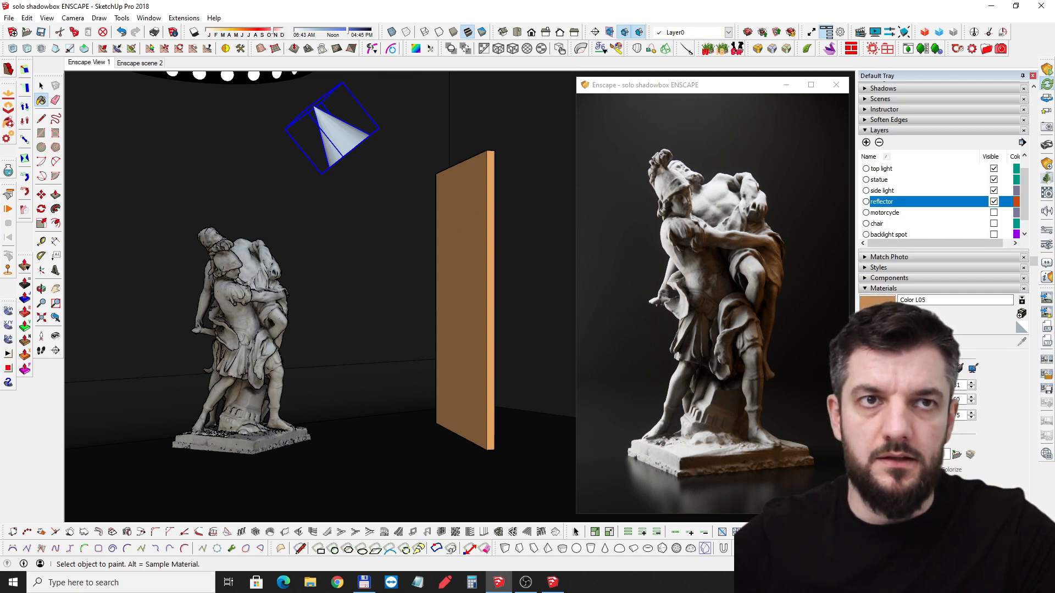
drag(883, 386, 911, 386)
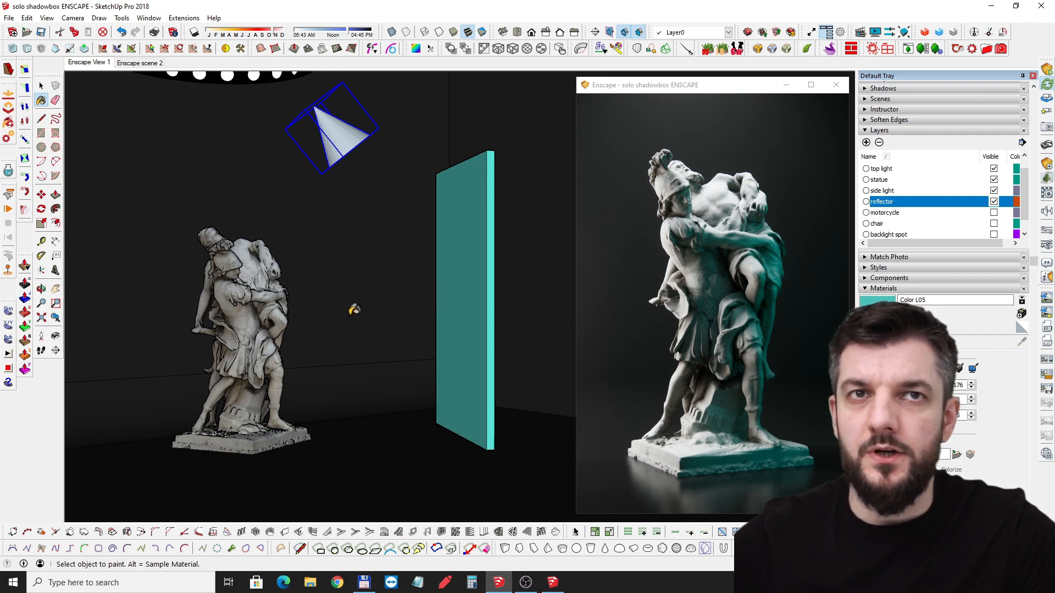
mouse_move(355, 310)
middle_down()
mouse_move(292, 309)
mouse_move(272, 337)
mouse_move(245, 336)
middle_up()
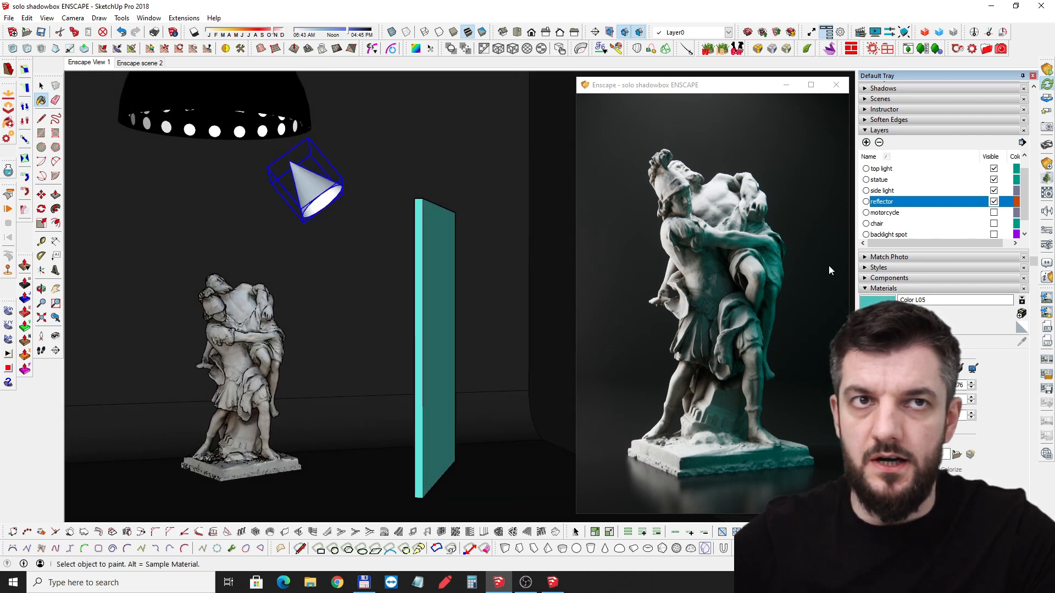
mouse_move(853, 277)
middle_down()
mouse_move(929, 300)
mouse_move(923, 291)
middle_up()
click(879, 386)
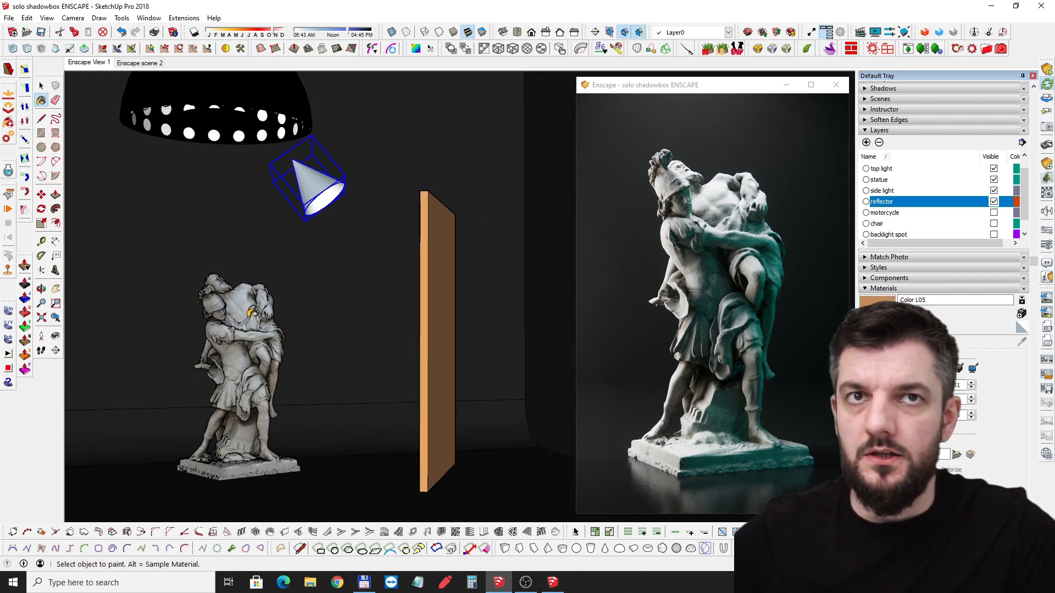
middle_drag(214, 318, 159, 319)
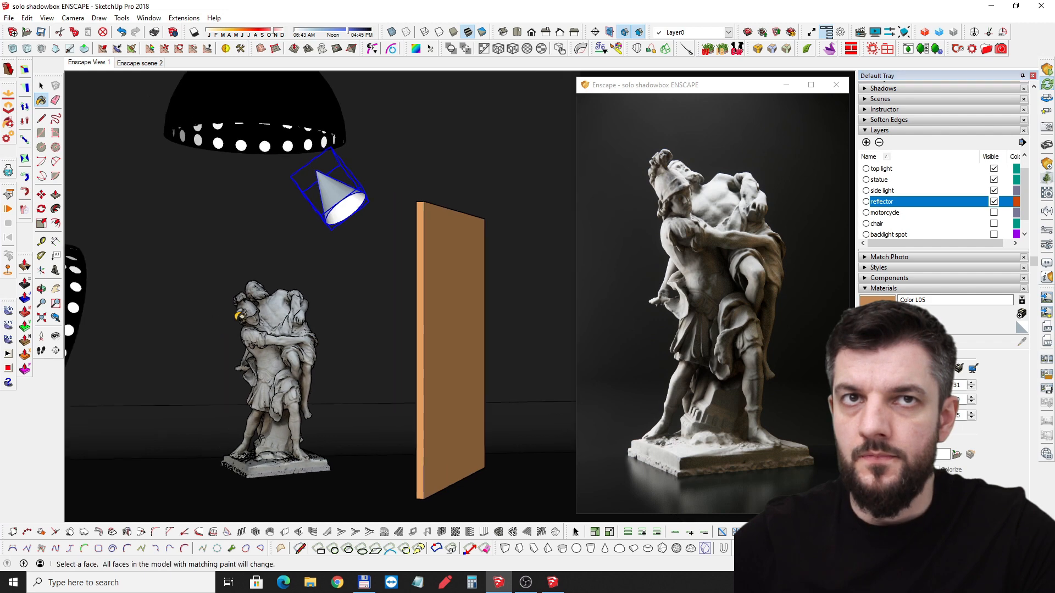
Step: Reopen the Enscape visual settings and set the manual exposure to 50%
click(1047, 246)
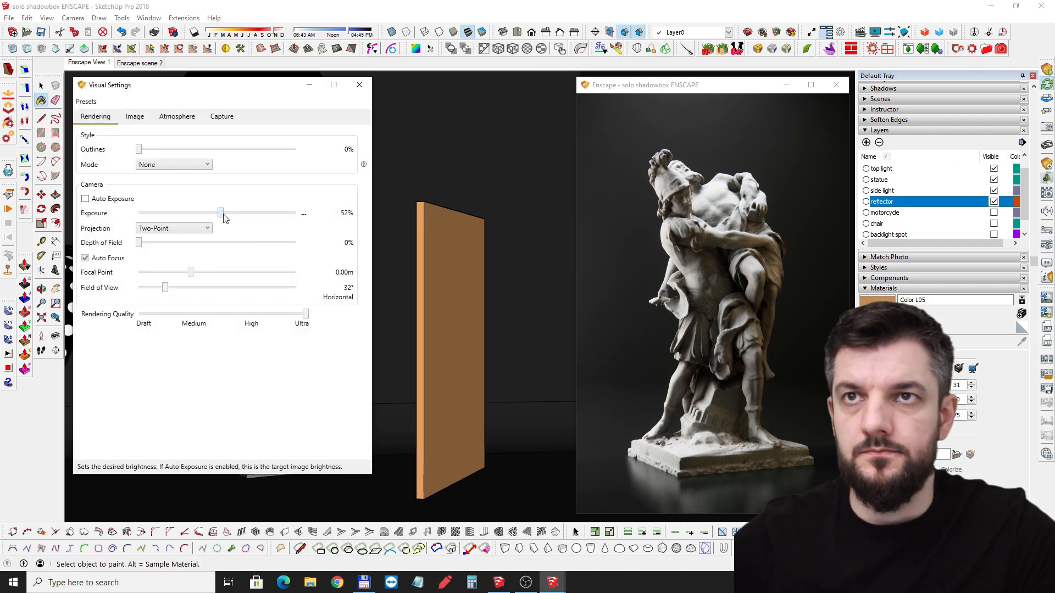
drag(222, 216, 217, 214)
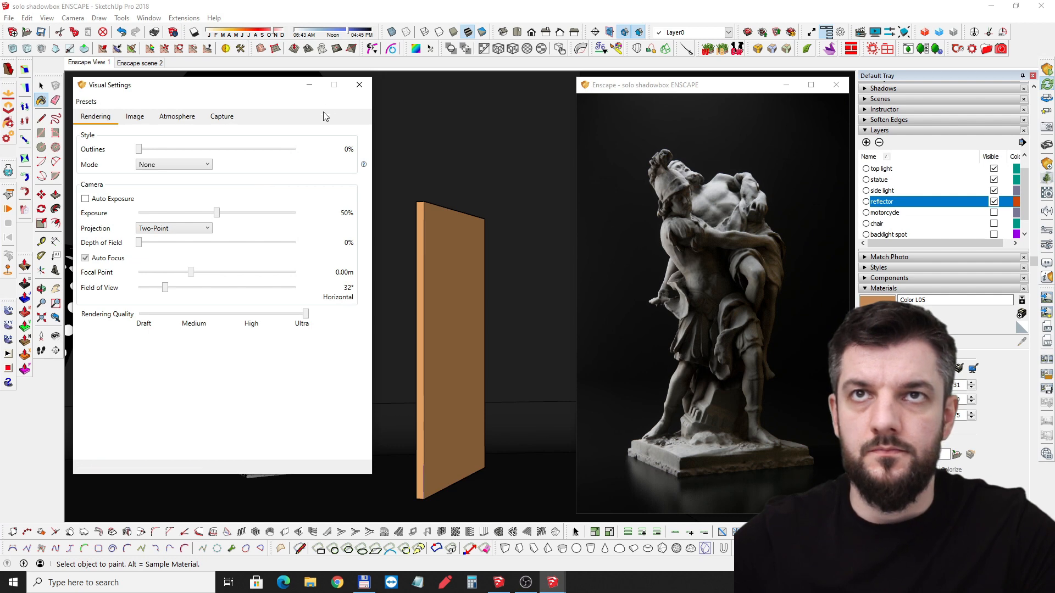
Step: Minimise the Enscape visual settings and make the backlight spot layer visible behind the statue
click(314, 87)
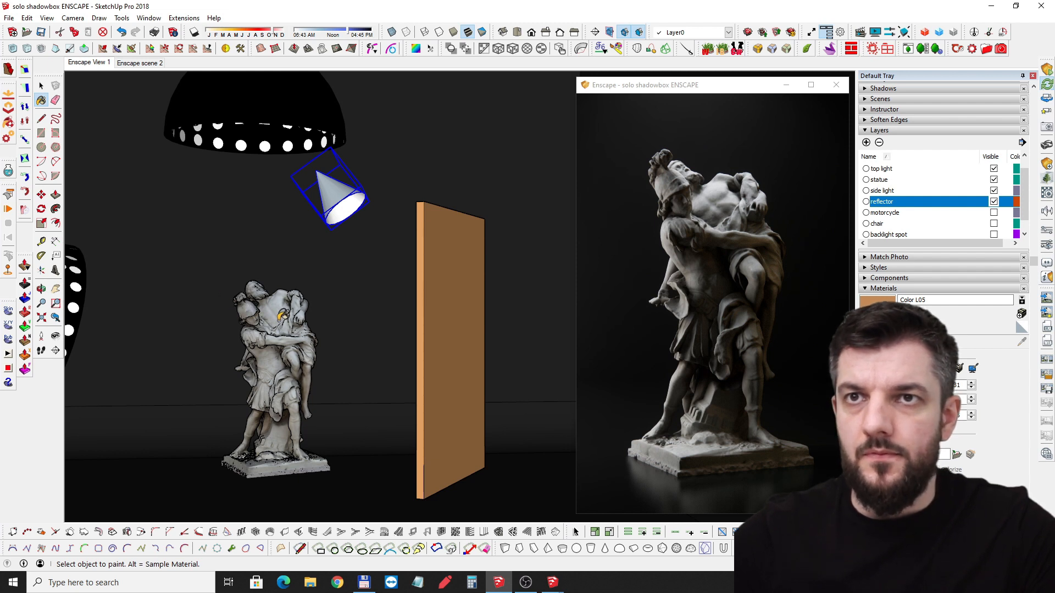
key(o)
middle_drag(287, 322, 314, 323)
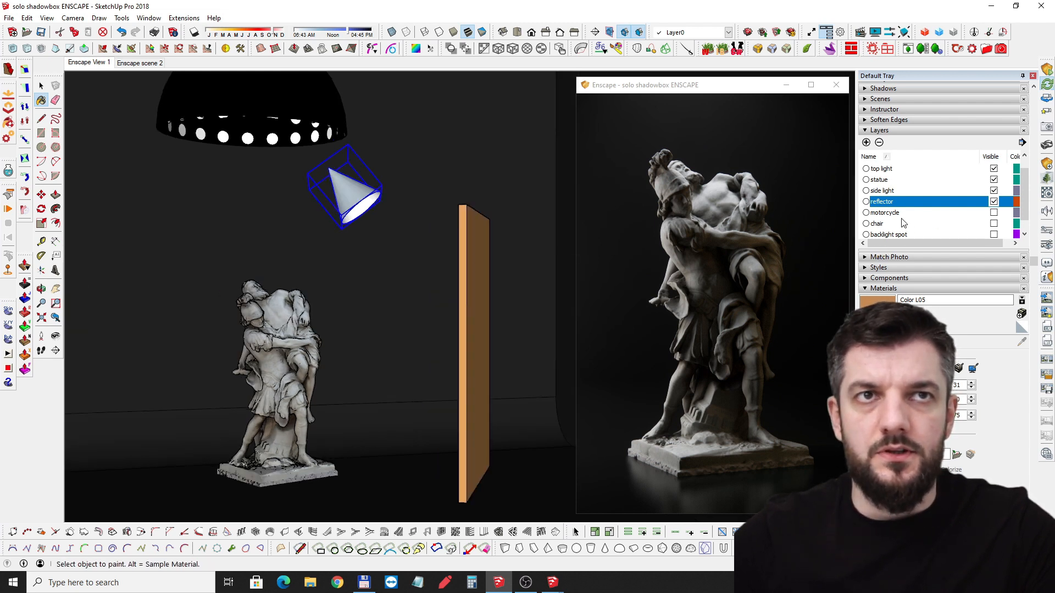
scroll(892, 180, up, 1)
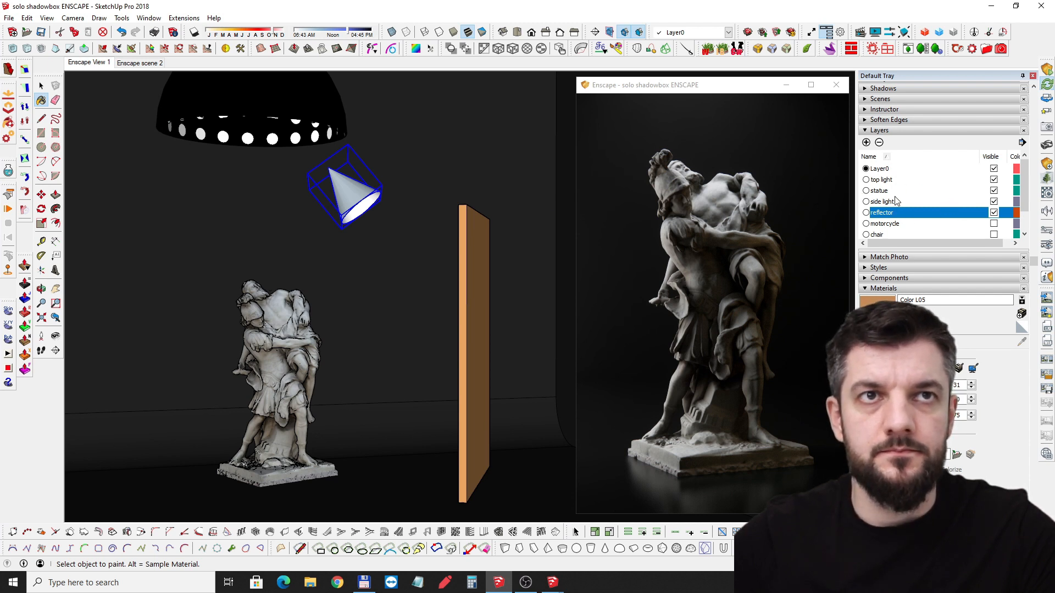
scroll(906, 216, down, 1)
click(994, 224)
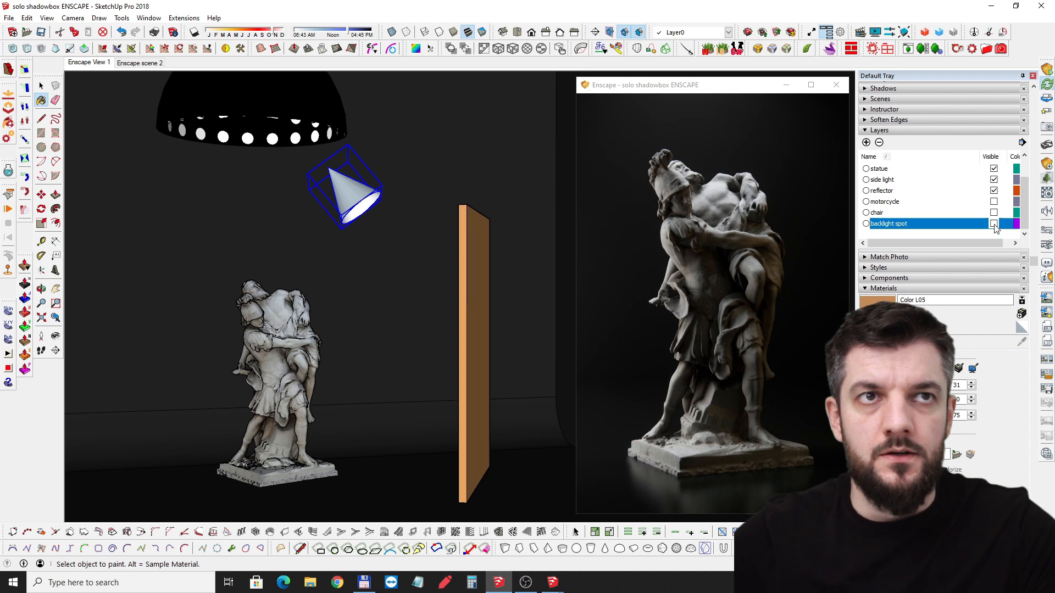
mouse_move(272, 218)
middle_down()
mouse_move(172, 224)
mouse_move(388, 218)
middle_up()
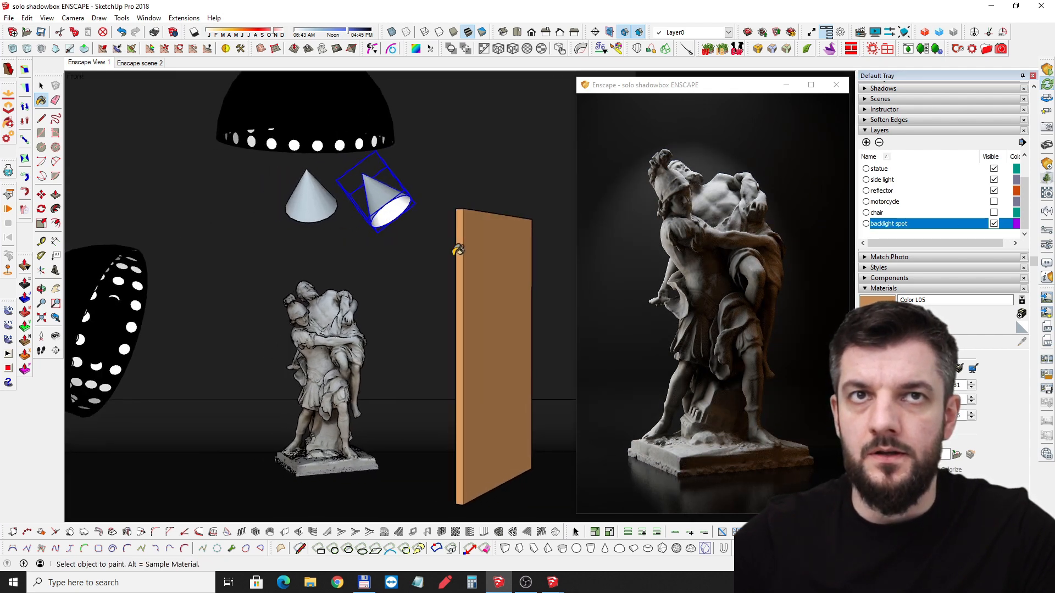
right_drag(754, 282, 777, 284)
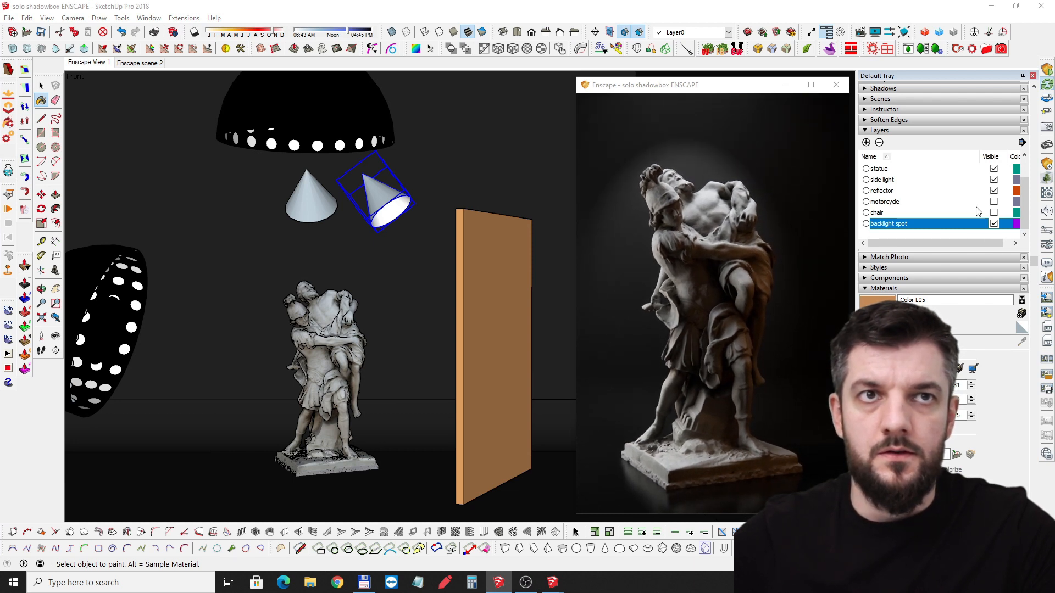
Step: Compare the render with the backlight spot layer hidden and shown, leaving the layer visible
click(994, 224)
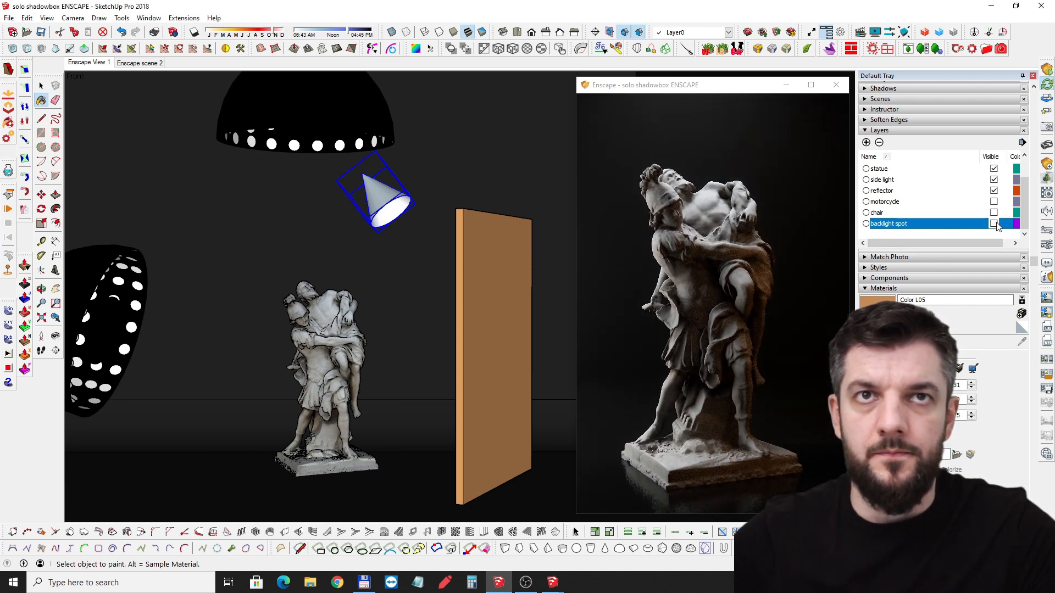
click(994, 224)
click(994, 223)
click(994, 224)
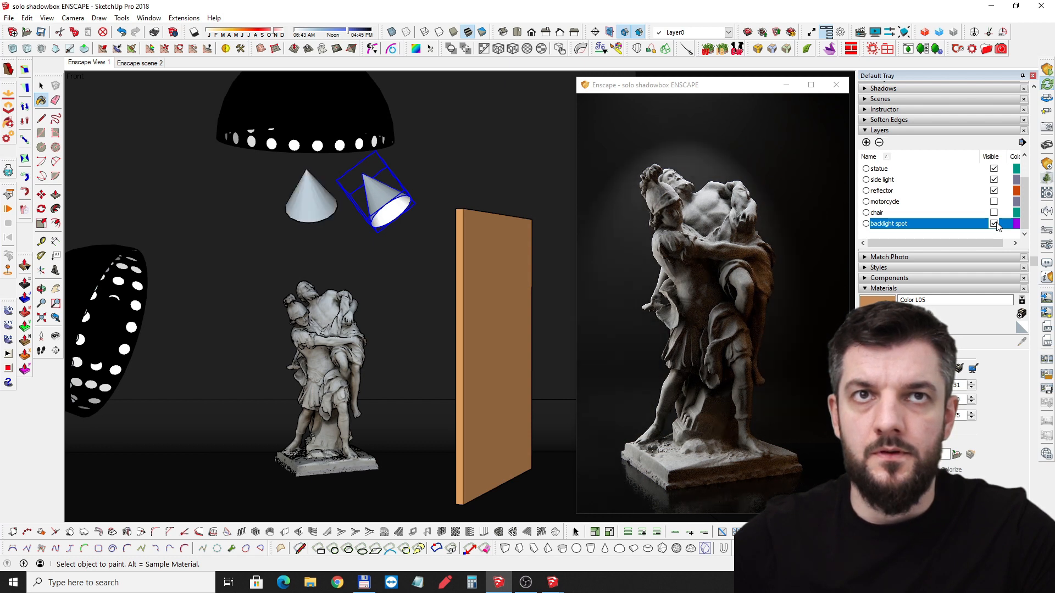
click(994, 224)
click(994, 224)
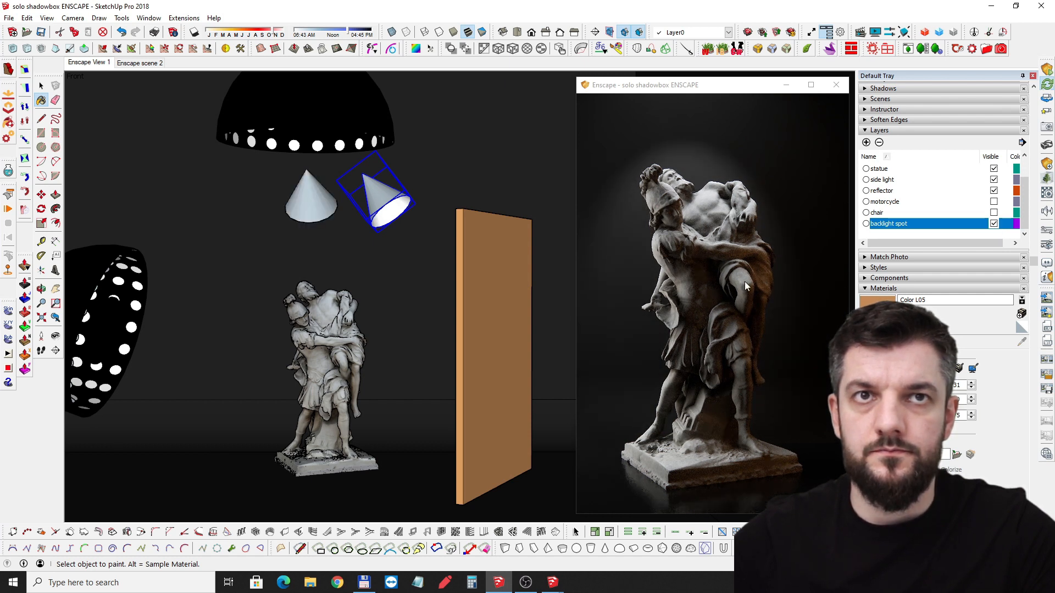
drag(745, 285, 722, 283)
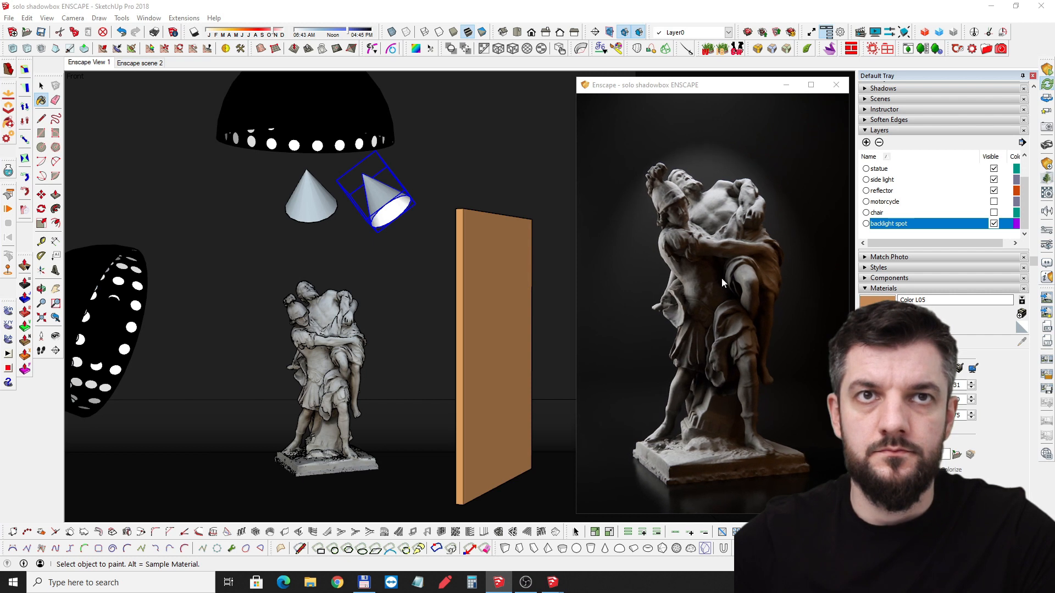
Step: Reopen the Enscape visual settings and switch the rendering style mode to Light View
middle_click(309, 324)
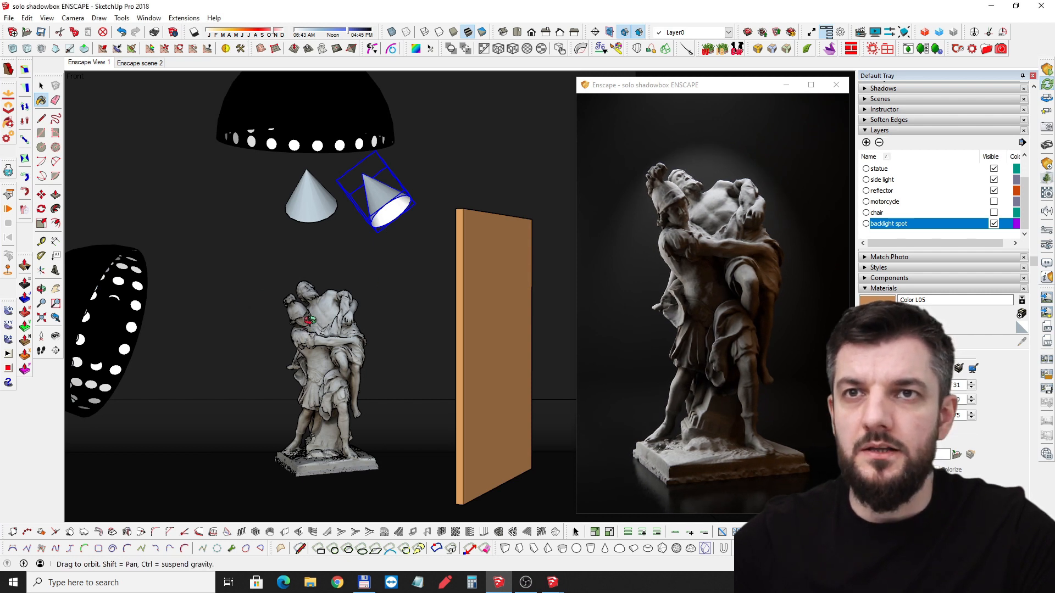
middle_drag(320, 317, 340, 303)
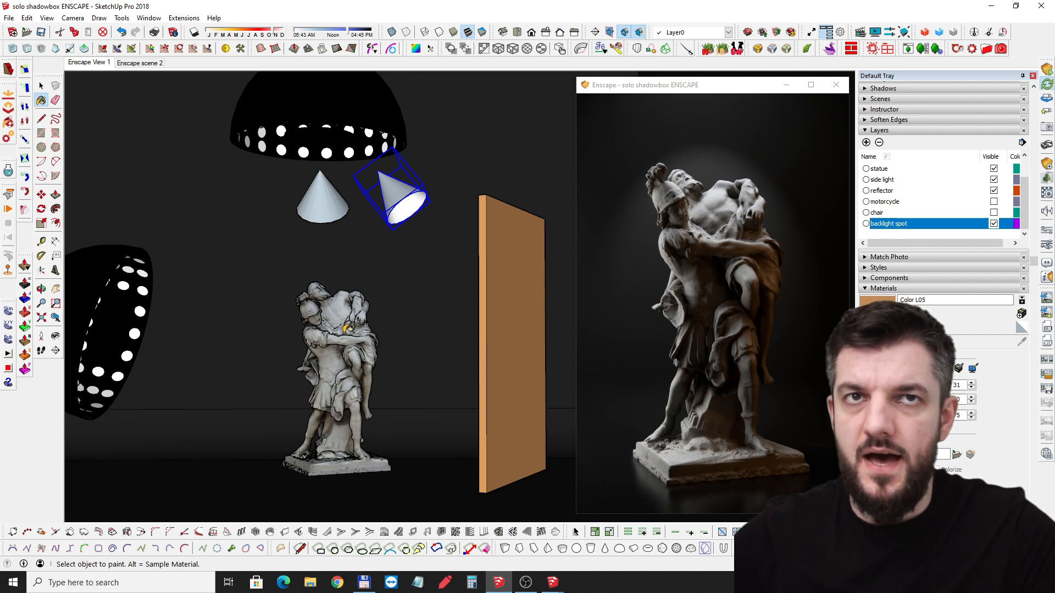
middle_click(337, 317)
middle_drag(337, 316, 340, 312)
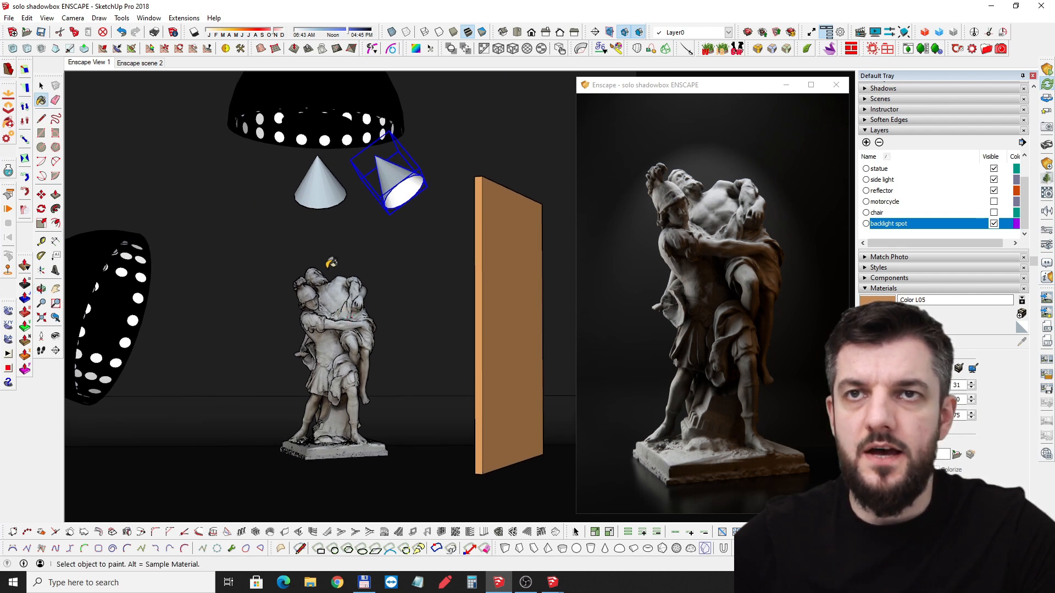
click(1047, 246)
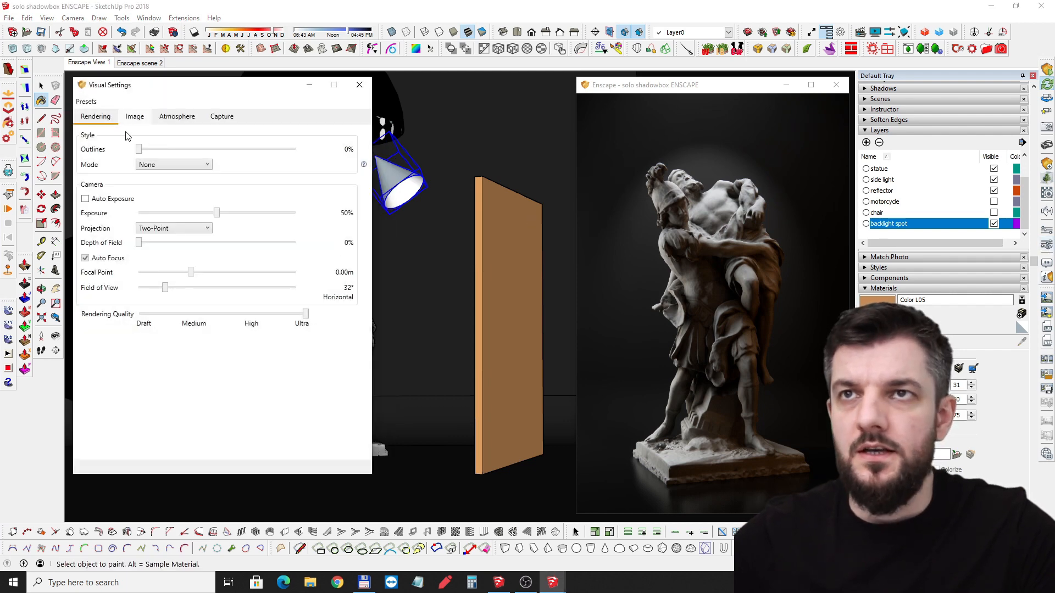
click(169, 166)
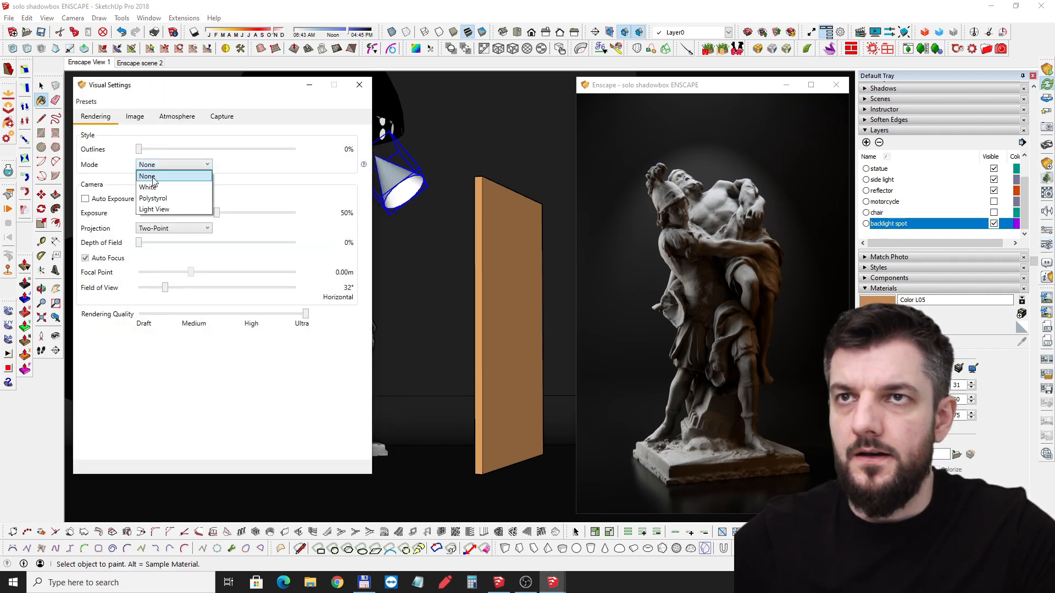
click(187, 211)
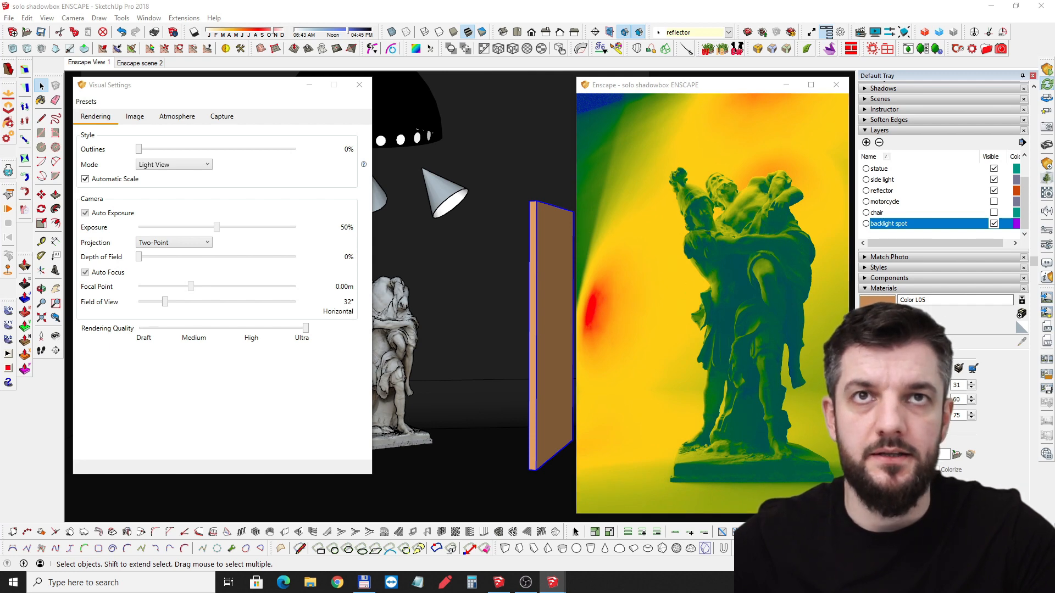
Step: Examine the light distribution on the statue, backdrop and overhead lamp from several angles in the Light View render
drag(713, 303, 769, 299)
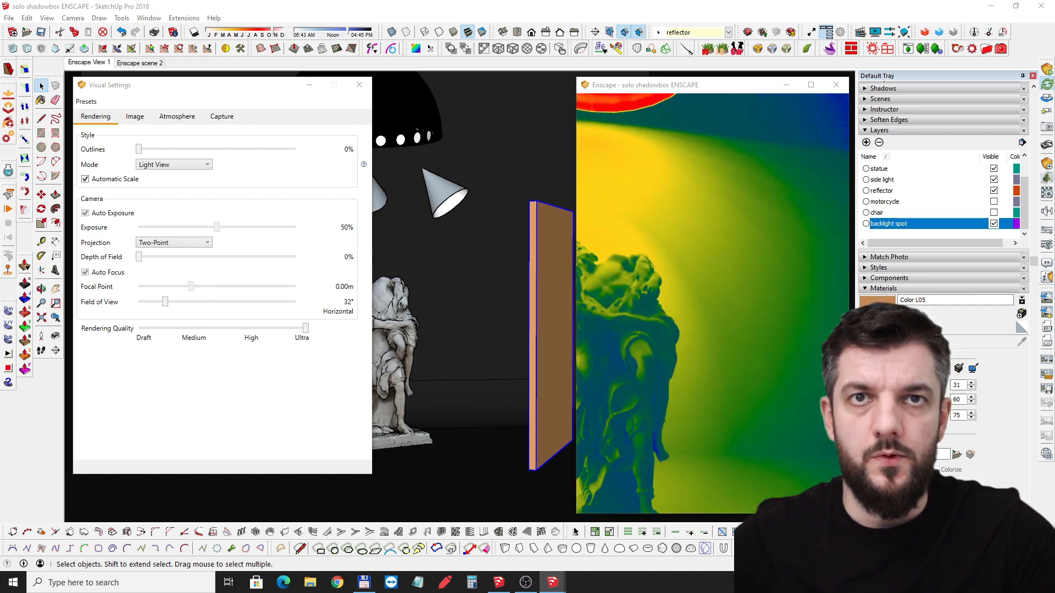
drag(770, 231, 744, 249)
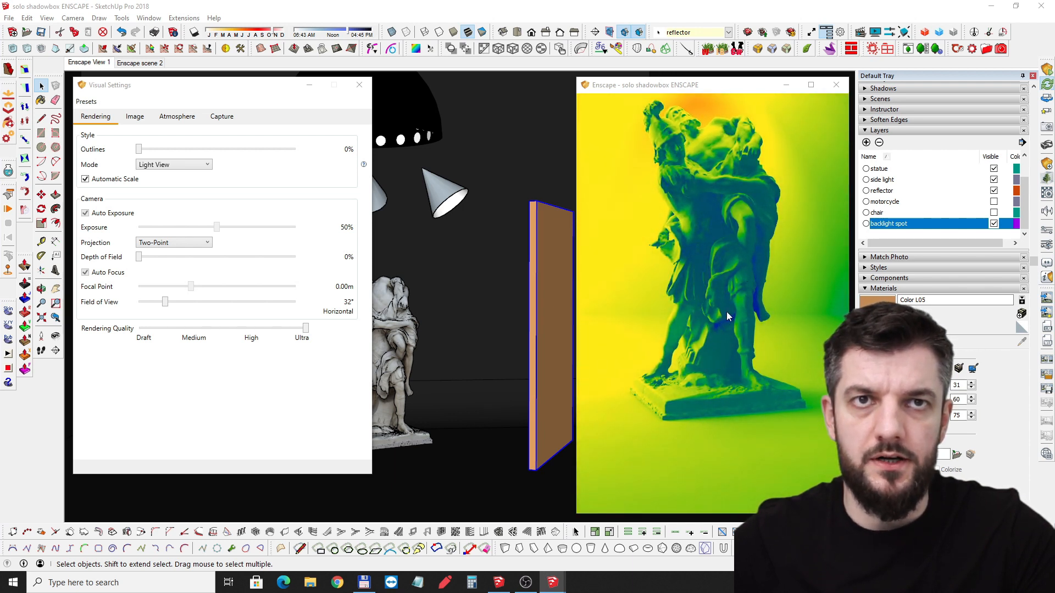
drag(757, 298, 812, 301)
drag(704, 351, 753, 207)
drag(790, 177, 671, 183)
drag(728, 122, 697, 119)
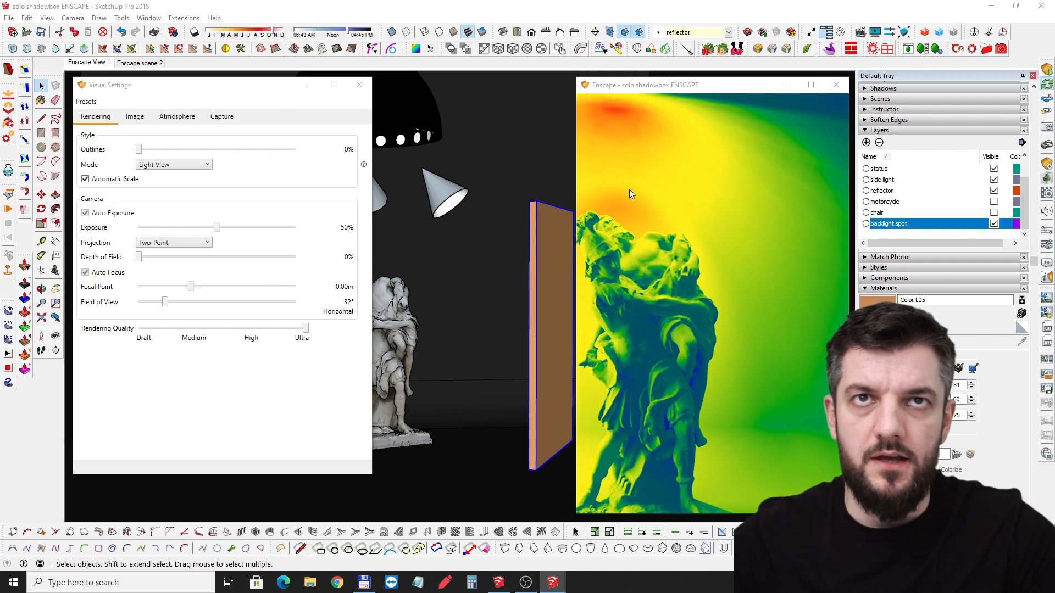
drag(628, 189, 583, 256)
right_drag(713, 308, 662, 314)
right_click(606, 257)
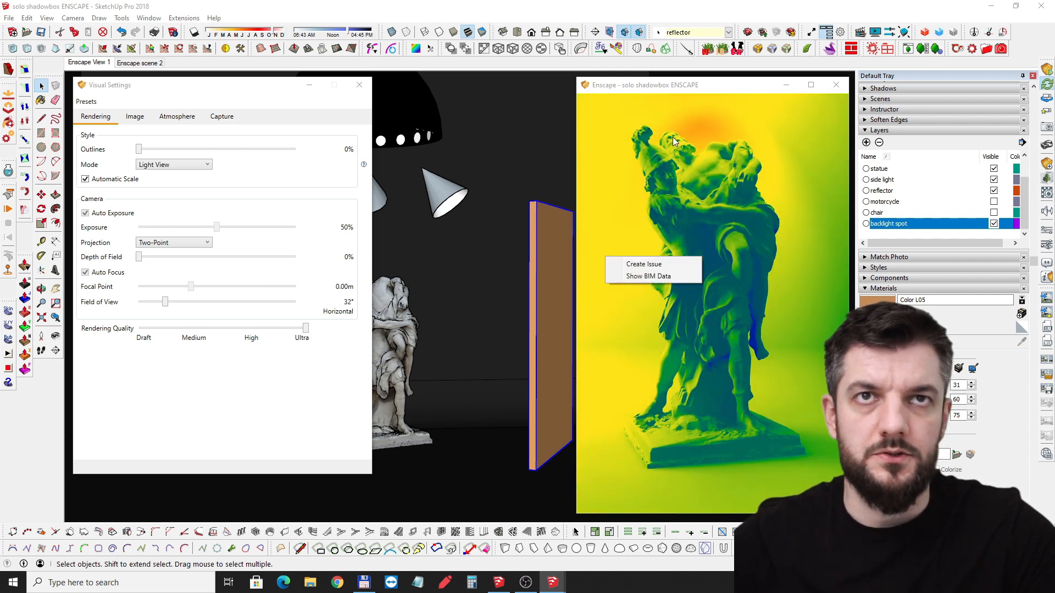
click(707, 203)
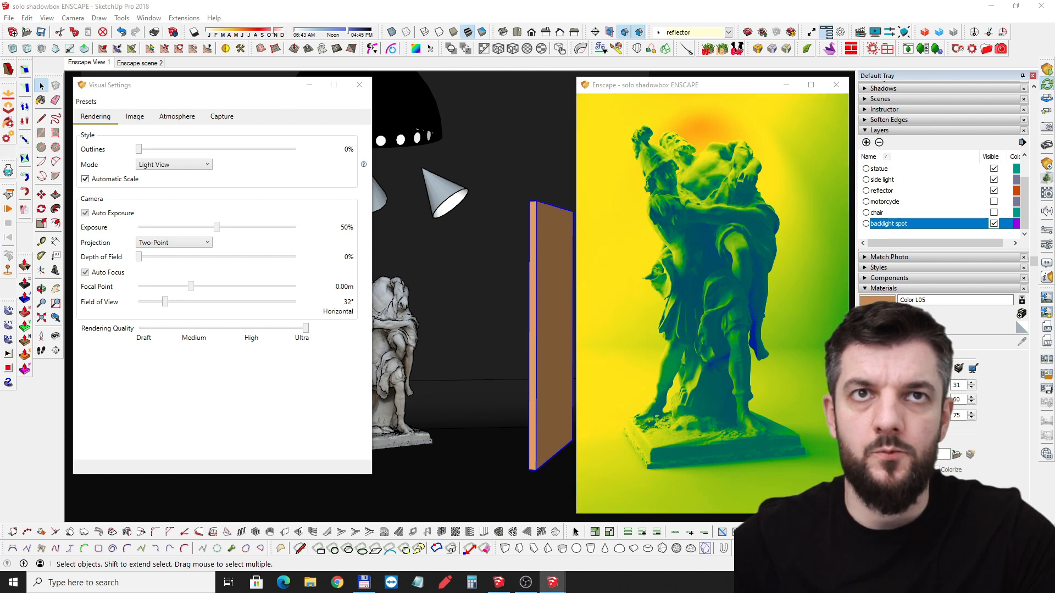
right_drag(640, 315, 633, 315)
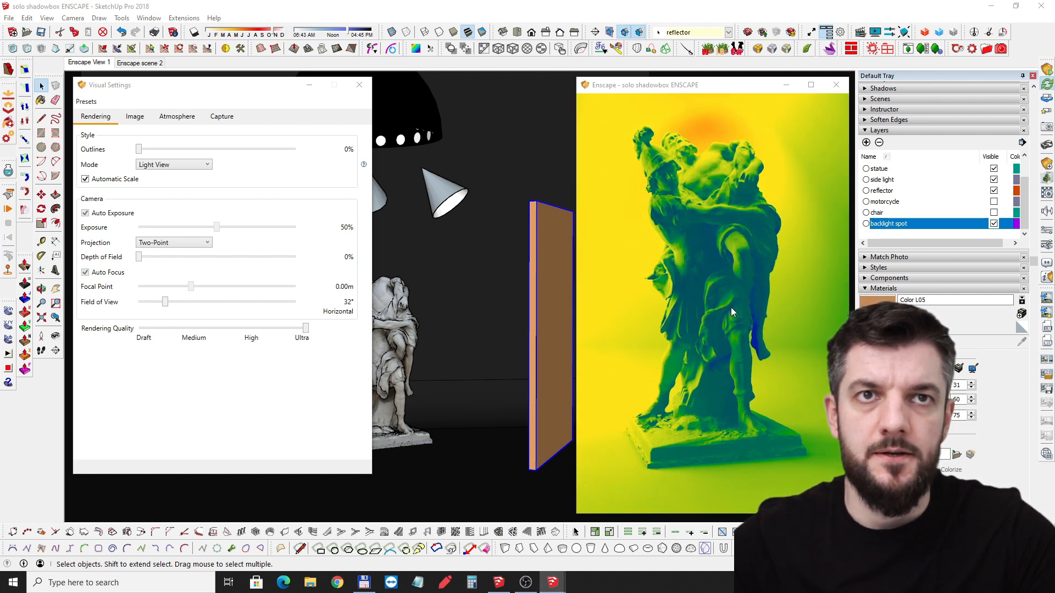
mouse_move(731, 308)
right_down()
mouse_move(739, 308)
mouse_move(724, 307)
right_up()
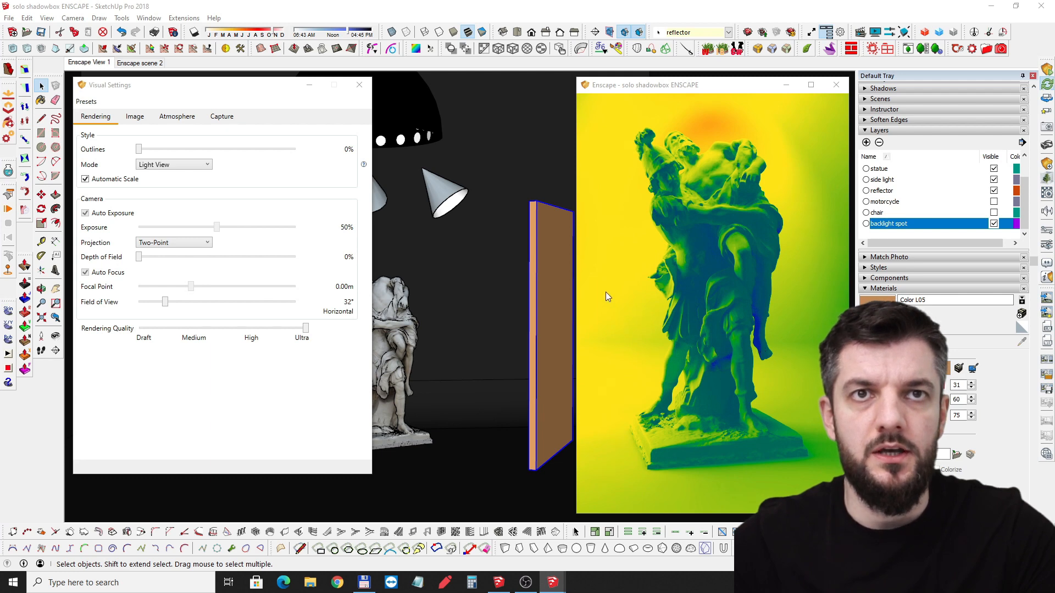
right_drag(731, 306, 742, 310)
Step: Set the Enscape rendering style mode back to None and minimise the visual settings
click(187, 165)
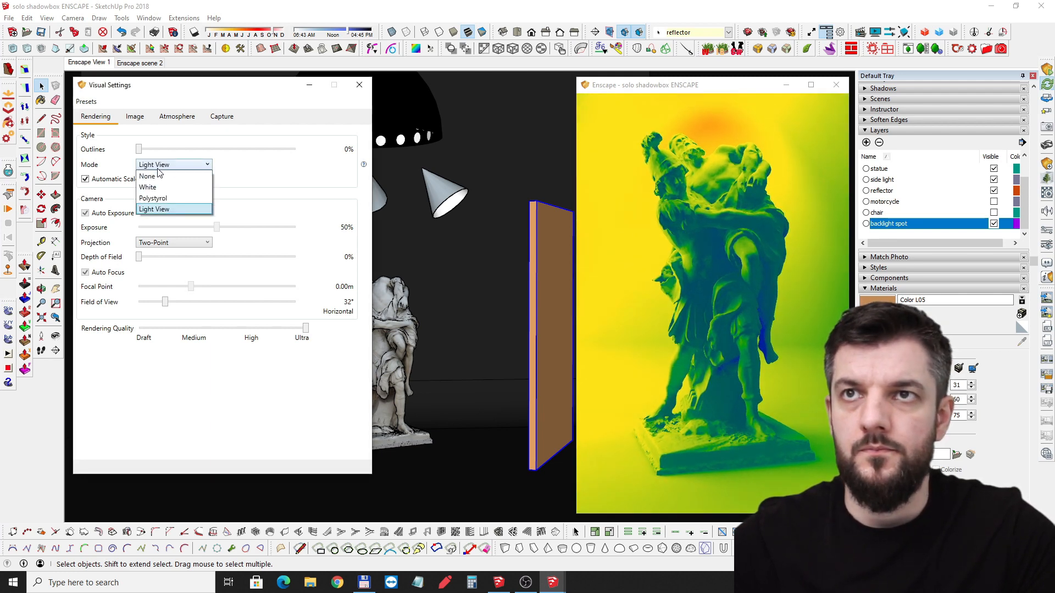
click(147, 177)
click(684, 280)
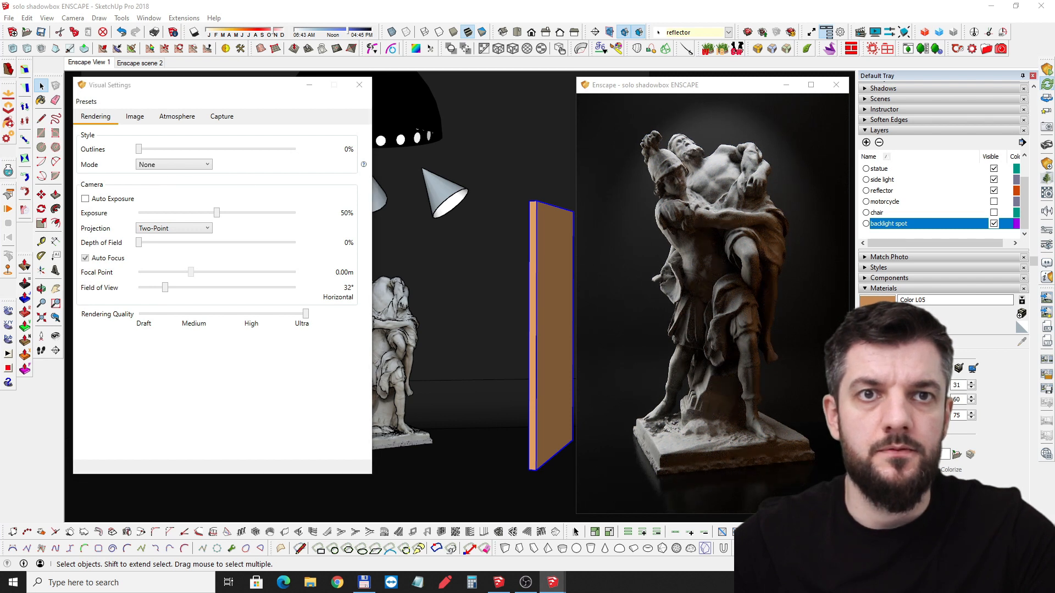
right_drag(688, 279, 685, 279)
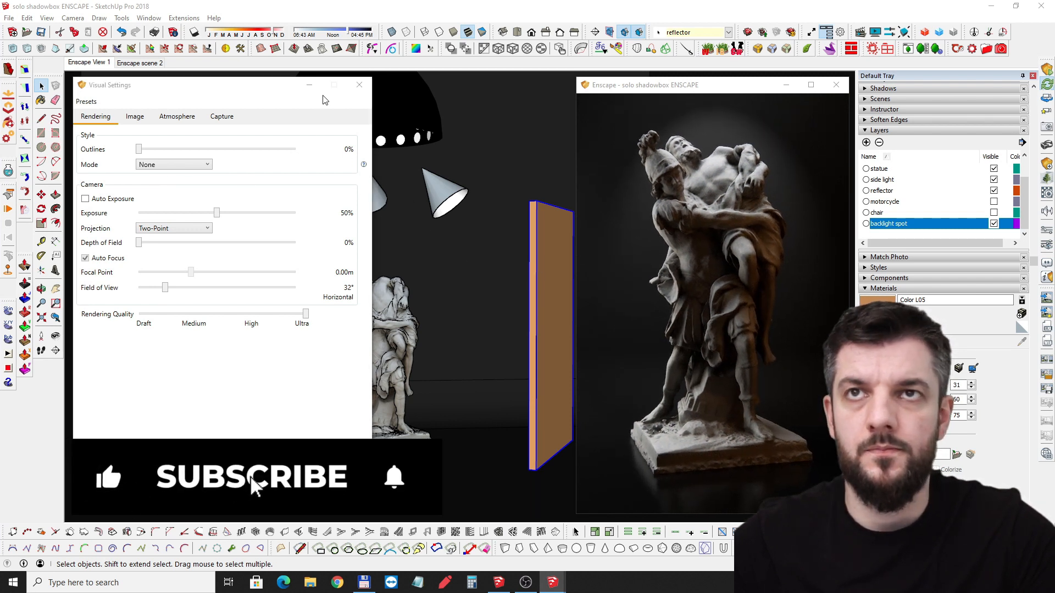
click(309, 84)
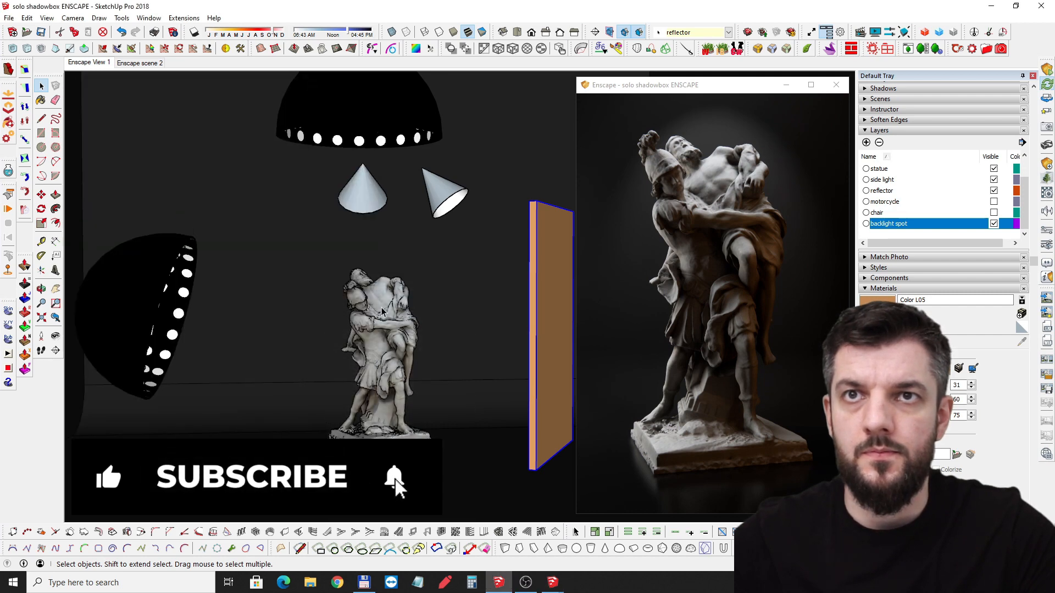
Step: Try the reflector board's material Color L05 with hue 180, and undo the colour change
mouse_move(367, 303)
middle_down()
mouse_move(337, 310)
mouse_move(359, 304)
middle_up()
scroll(351, 292, down, 1)
scroll(351, 292, down, 1)
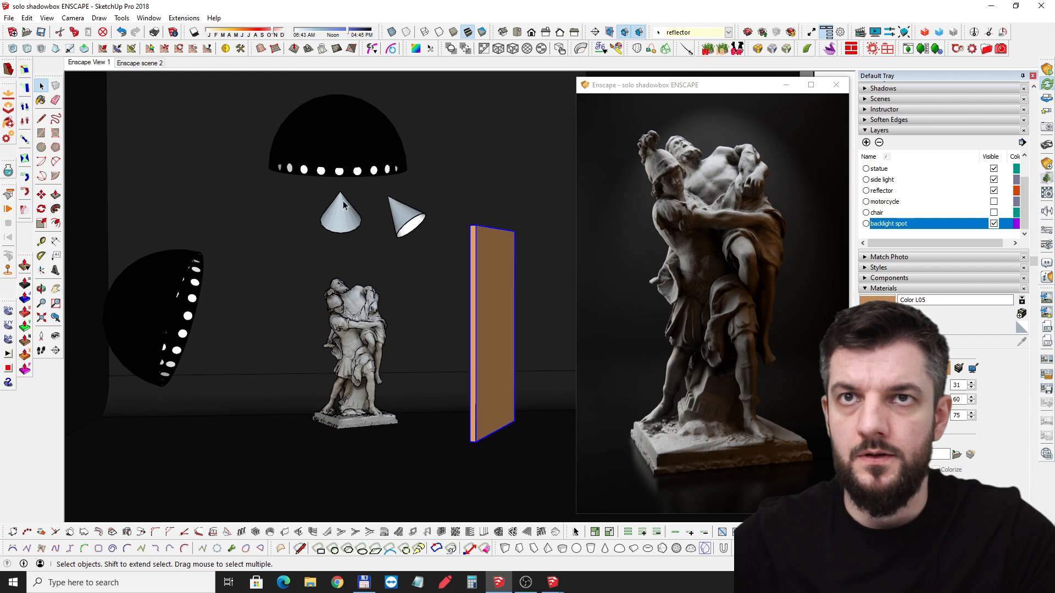
middle_drag(303, 187, 307, 199)
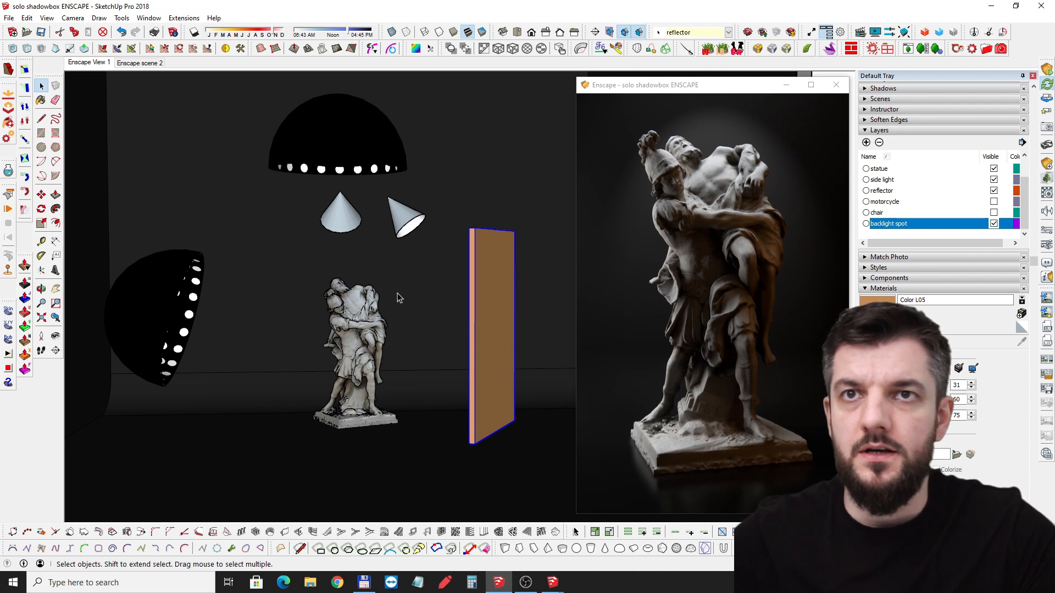
middle_drag(436, 292, 437, 294)
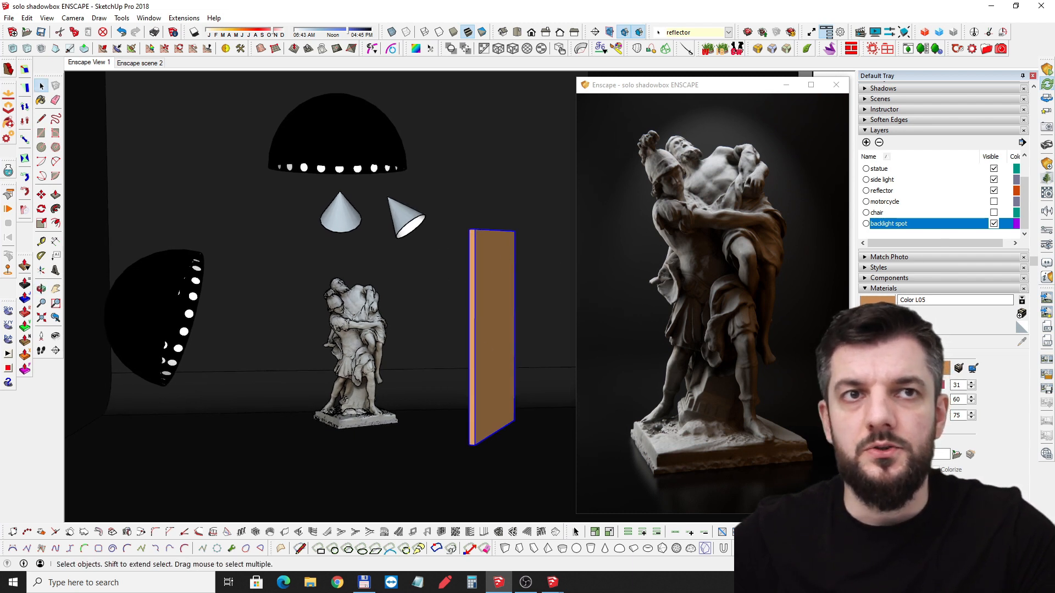
text(180)
key(Return)
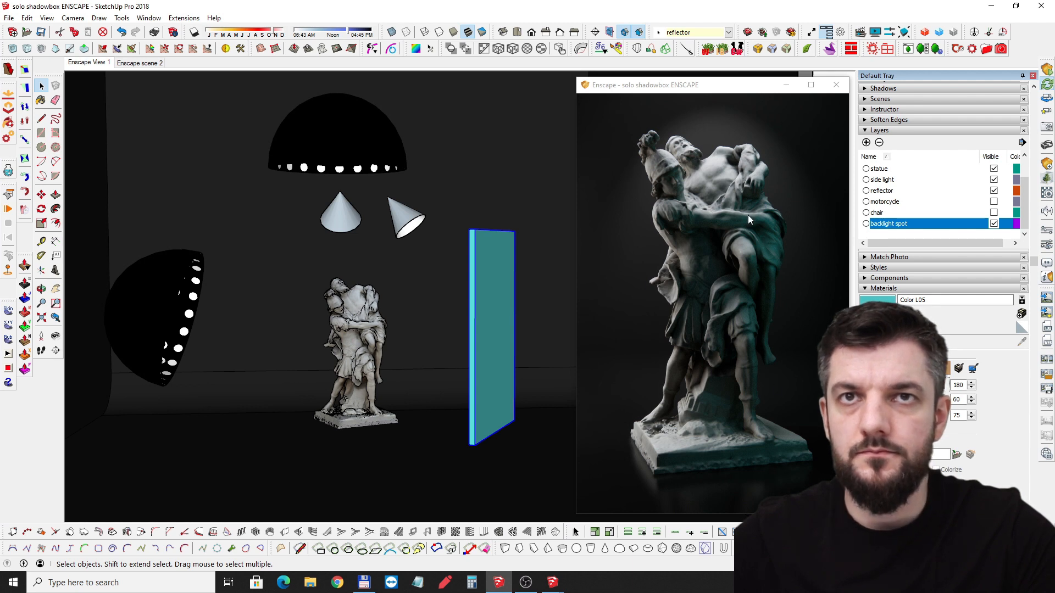
key(ctrl+z)
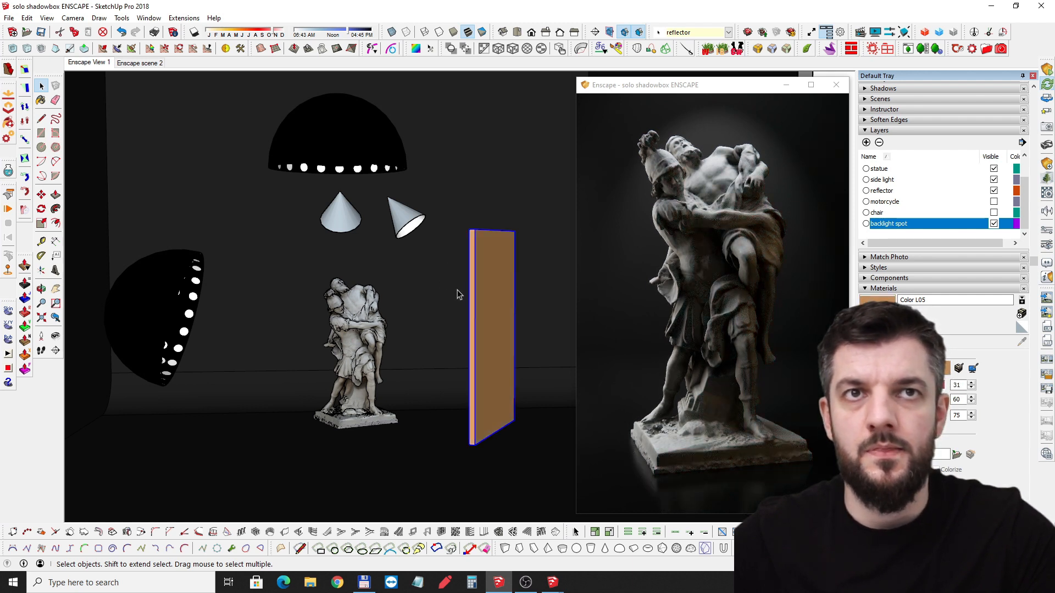
mouse_move(457, 289)
middle_down()
mouse_move(401, 302)
mouse_move(416, 316)
middle_up()
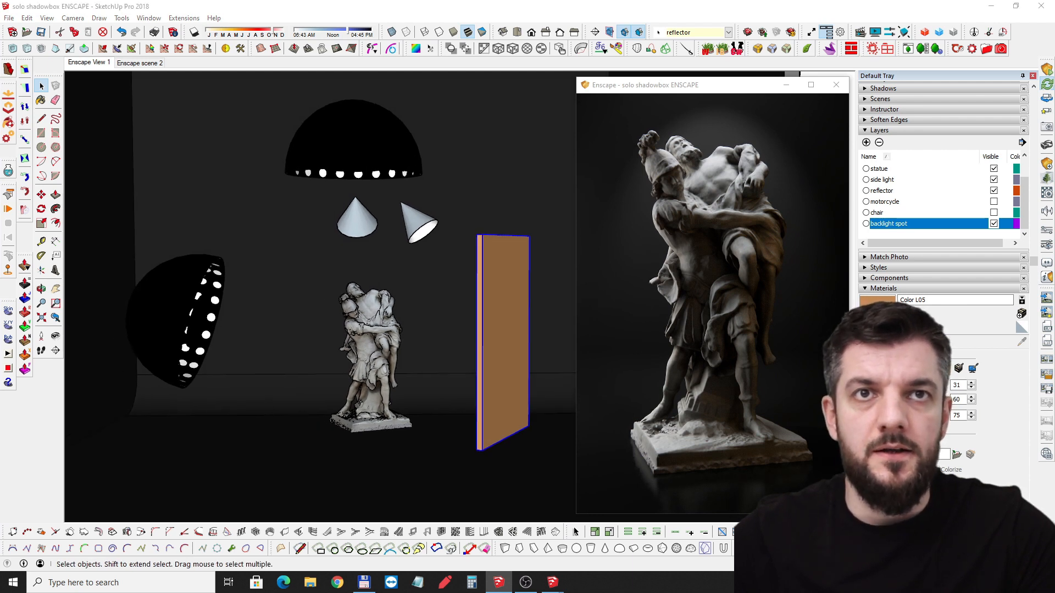